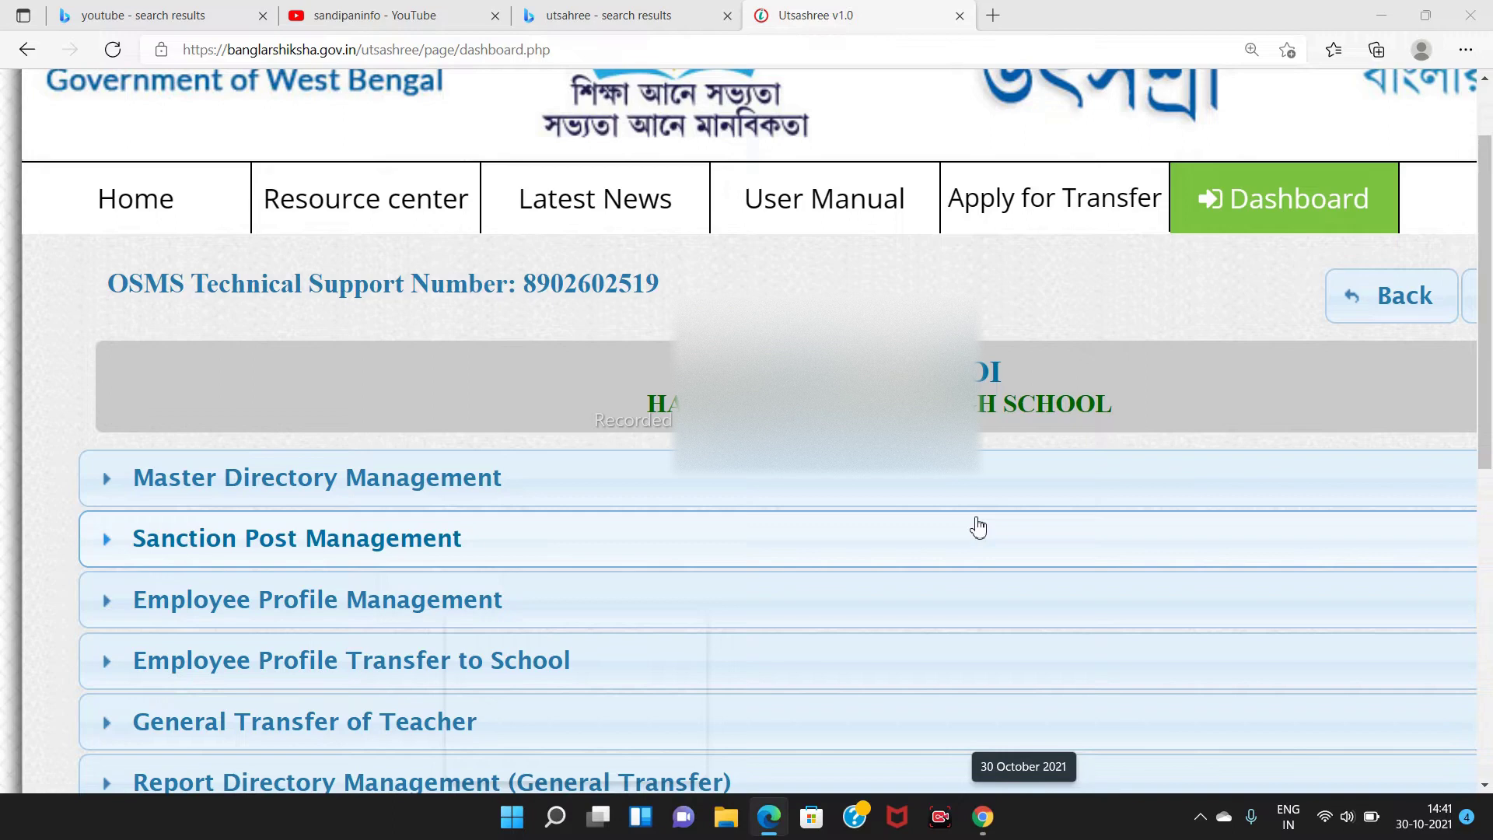
- Expand the dashboard's Employee Profile Transfer to School section to show initiate, finalize and view/accept/reject options
scroll(979, 527, "down", 3)
scroll(979, 527, "up", 2)
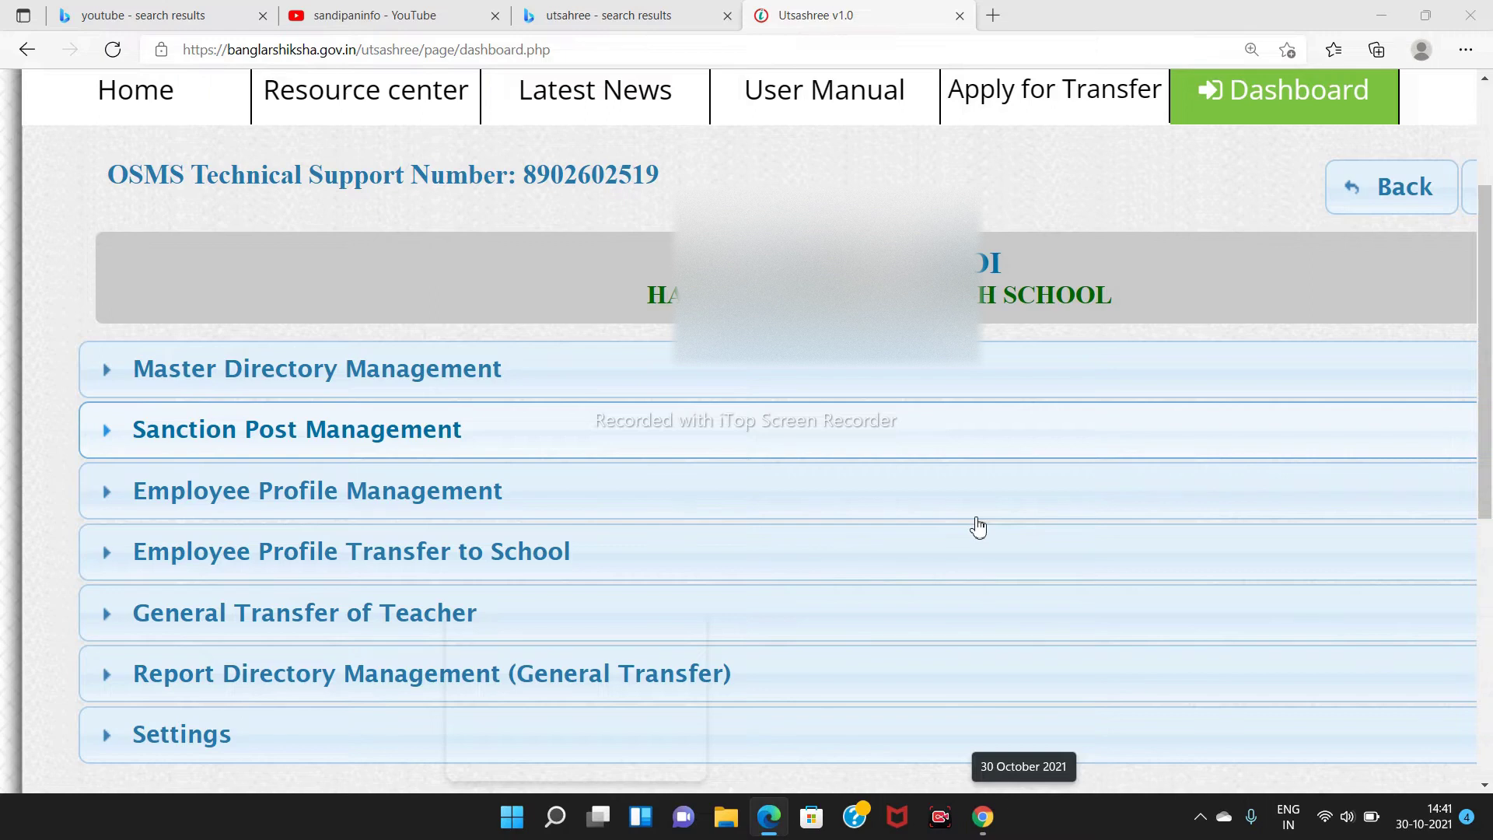
scroll(978, 527, "up", 3)
scroll(978, 528, "down", 3)
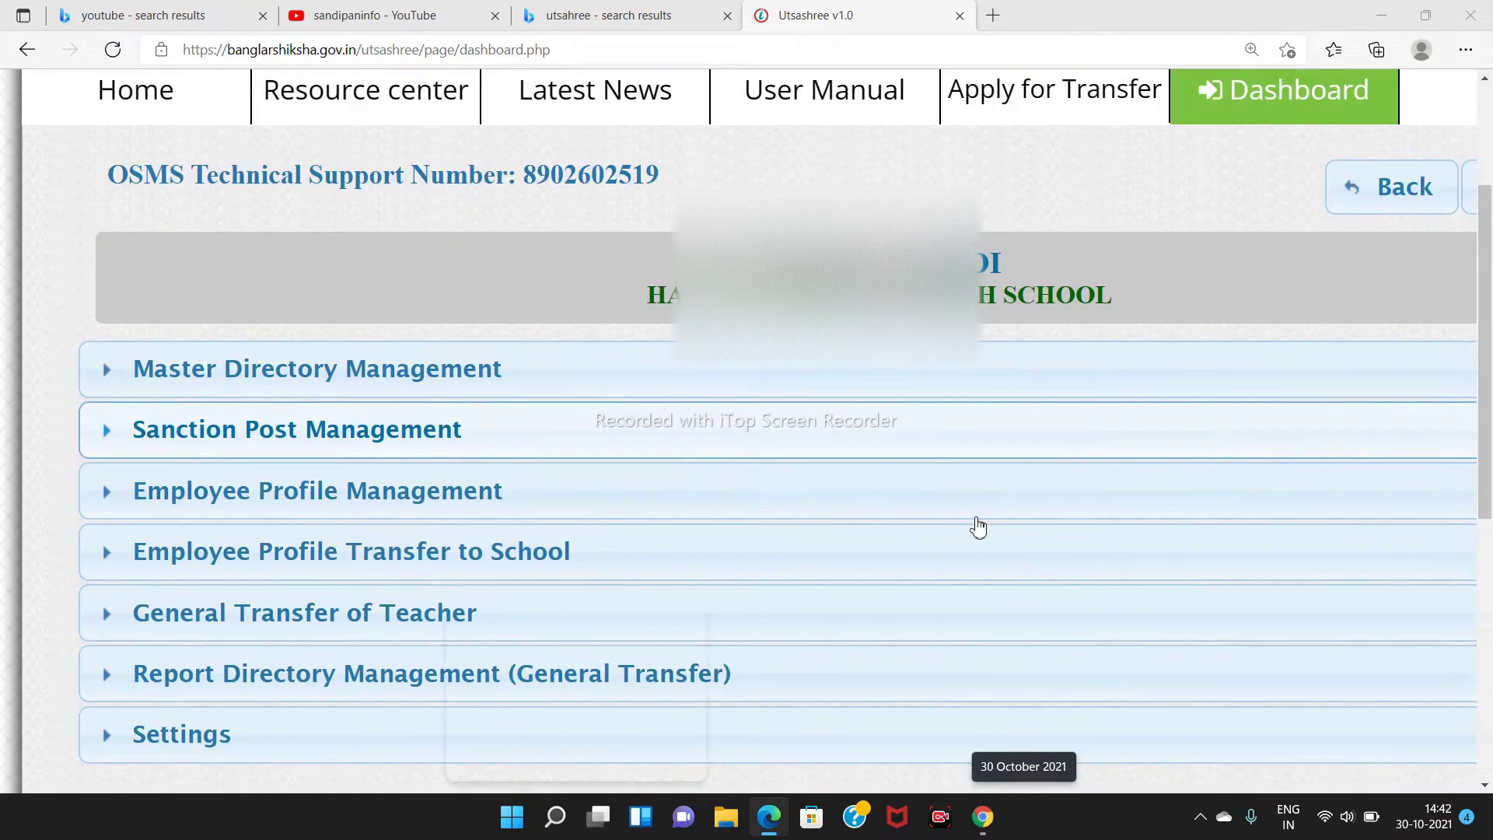
scroll(979, 528, "down", 2)
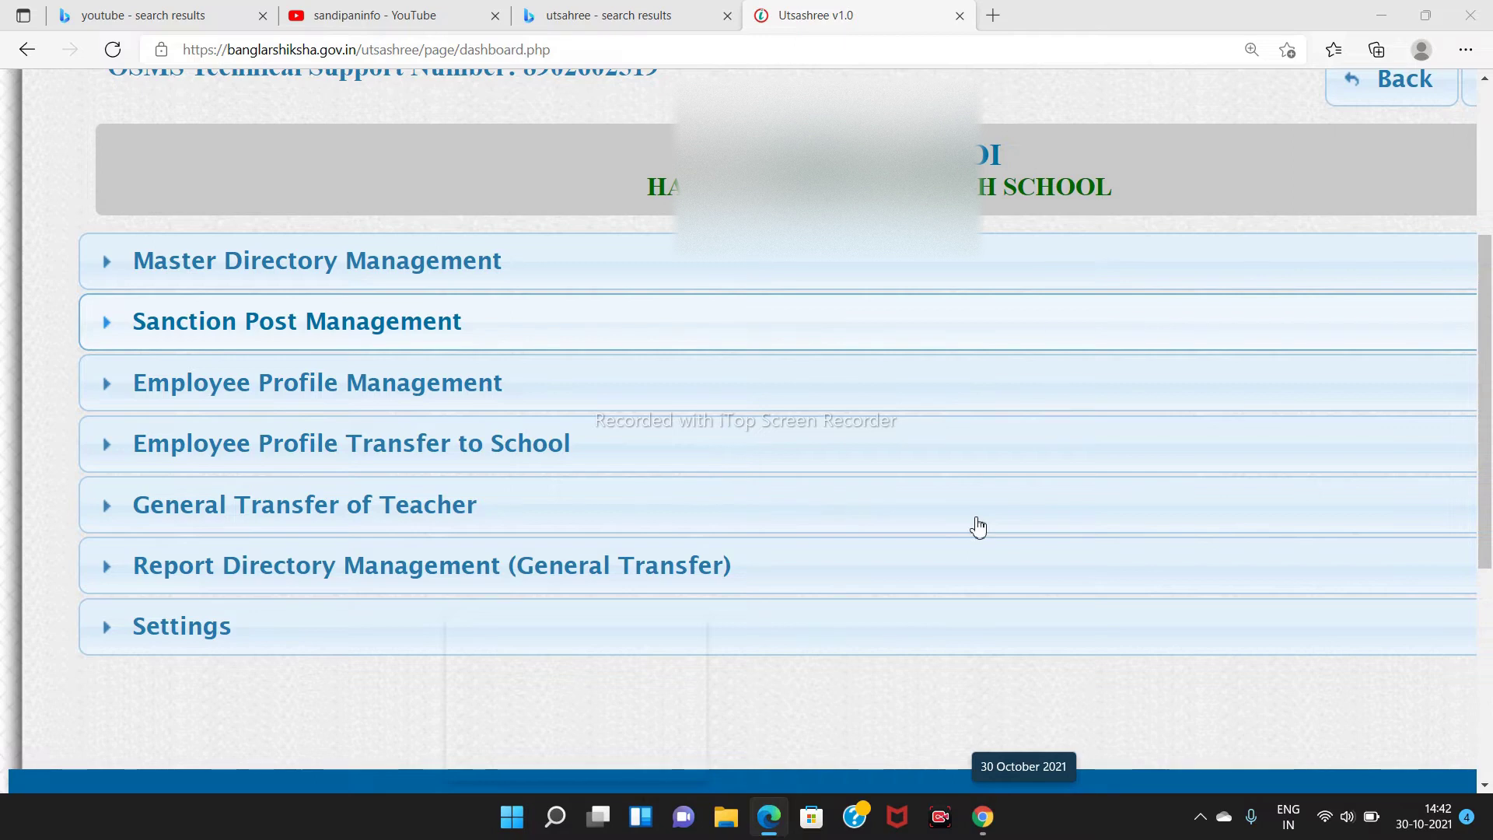
scroll(978, 527, "up", 3)
scroll(978, 528, "up", 2)
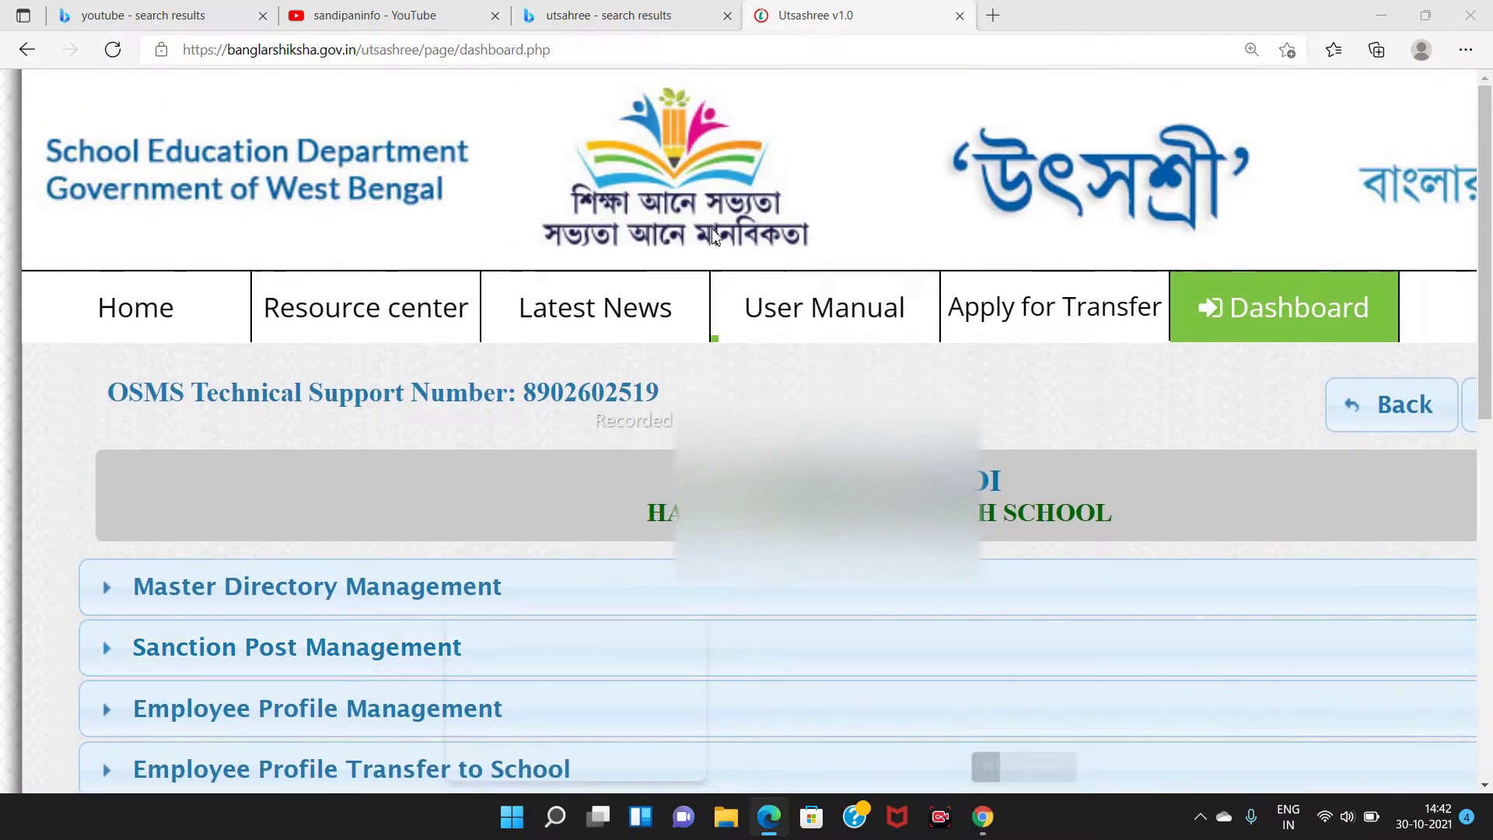
scroll(828, 571, "down", 2)
scroll(827, 572, "down", 3)
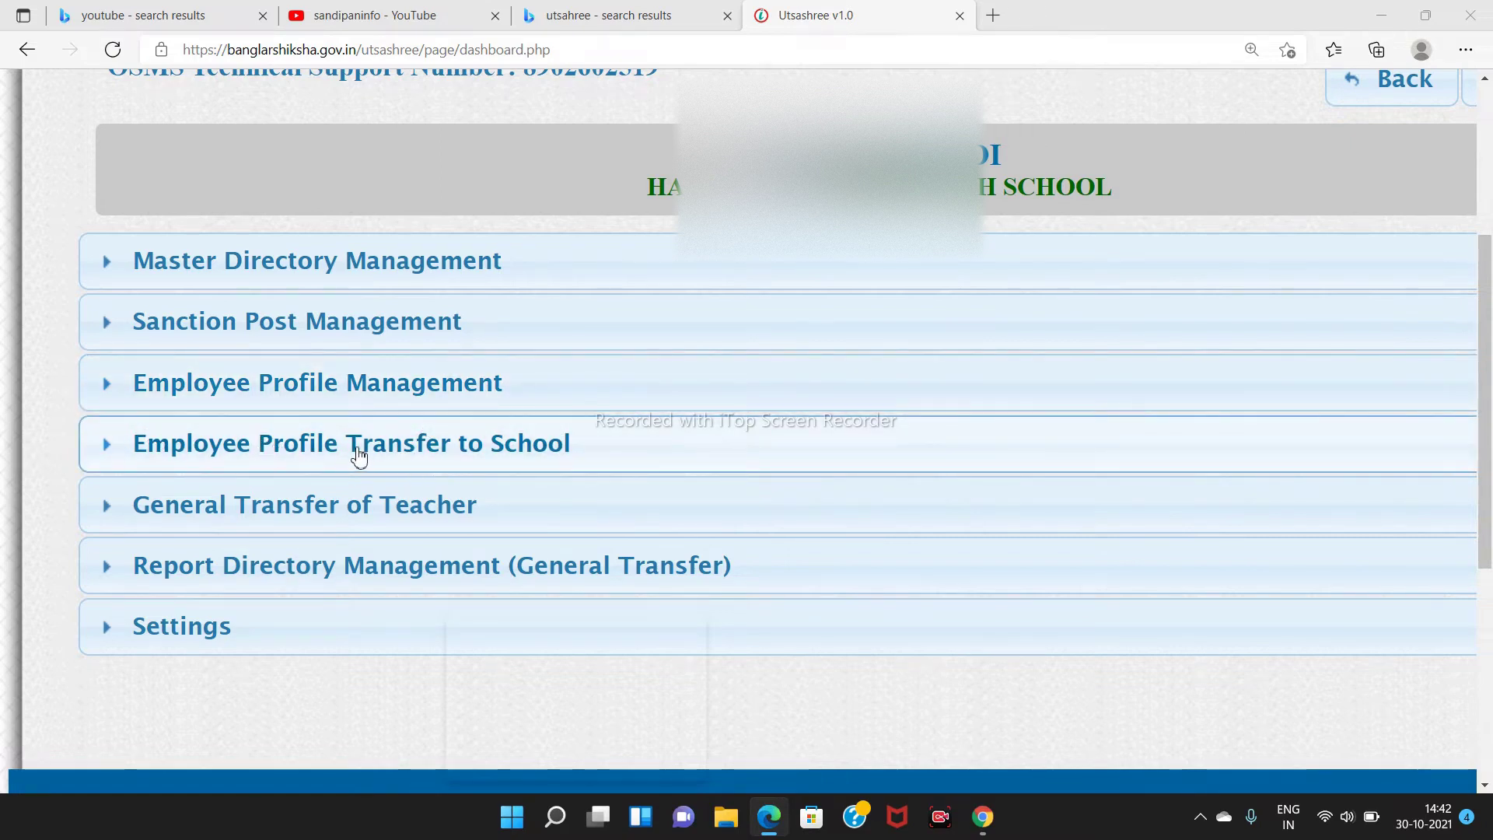
left_click(319, 455)
- Open the transferred employee list and zoom out so all six transfer rows fit
scroll(884, 407, "down", 3)
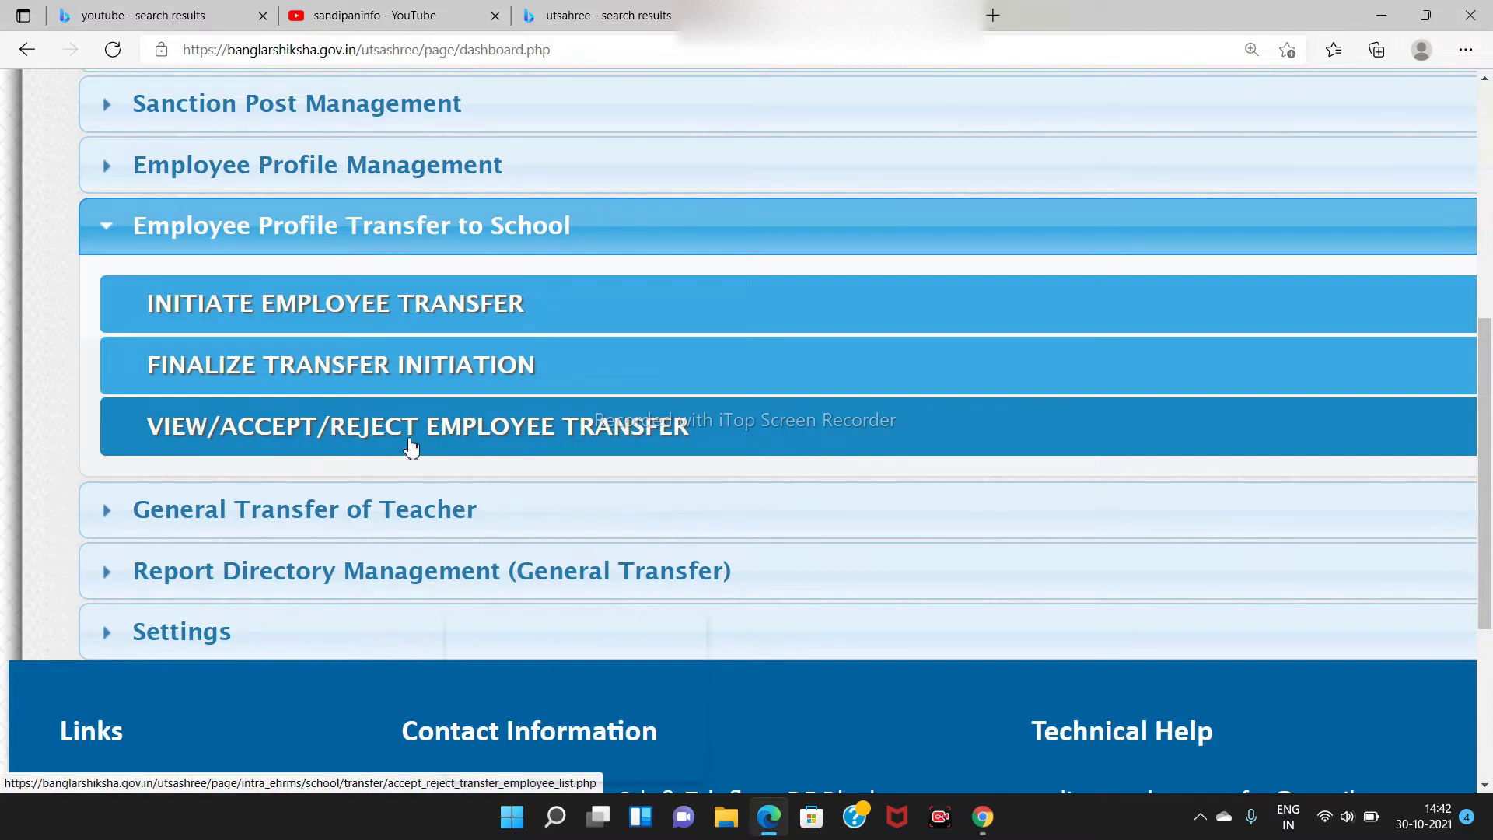
left_click(282, 431)
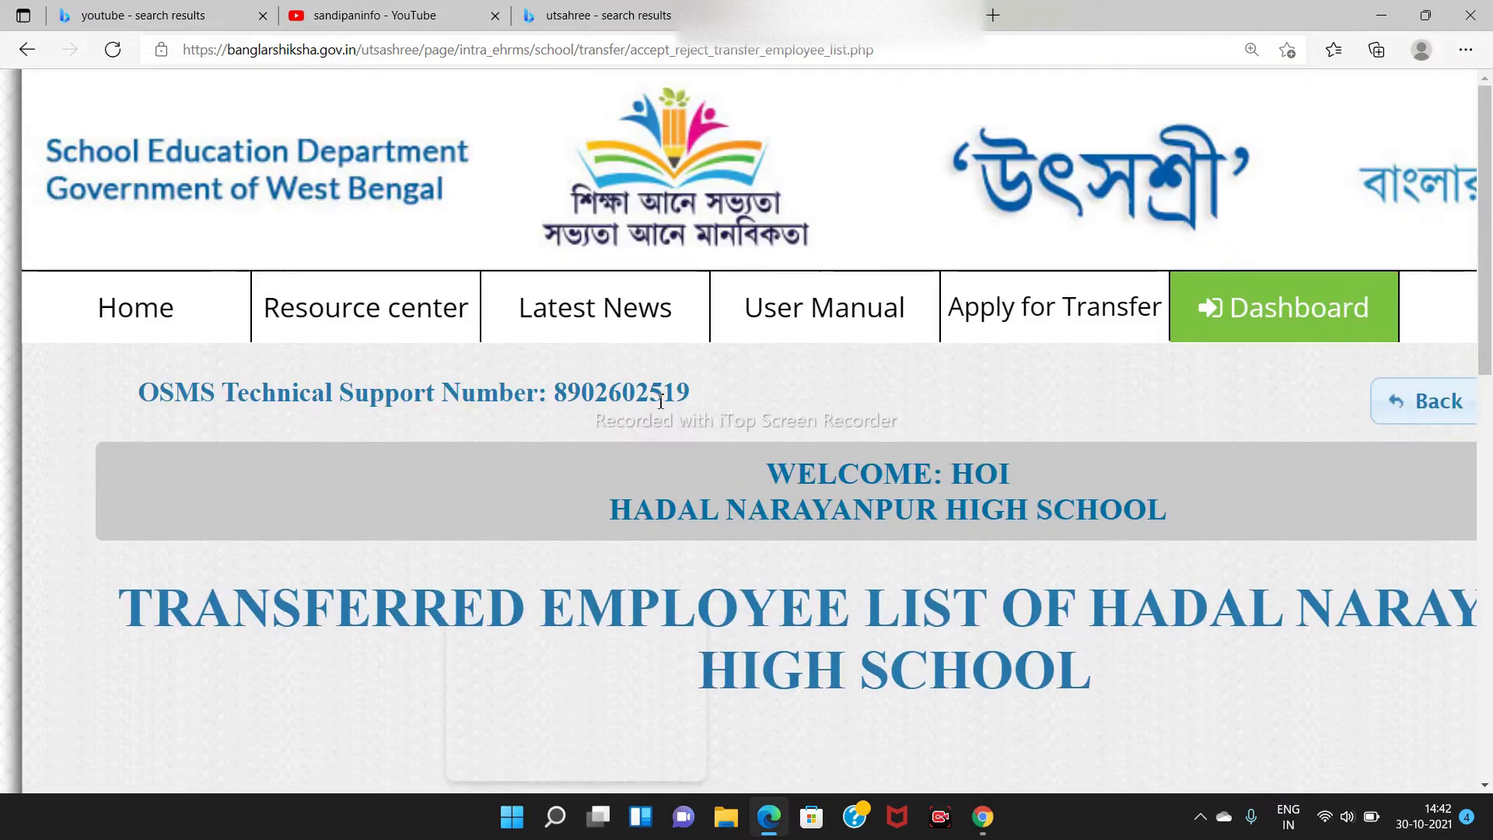
scroll(964, 374, "down", 12)
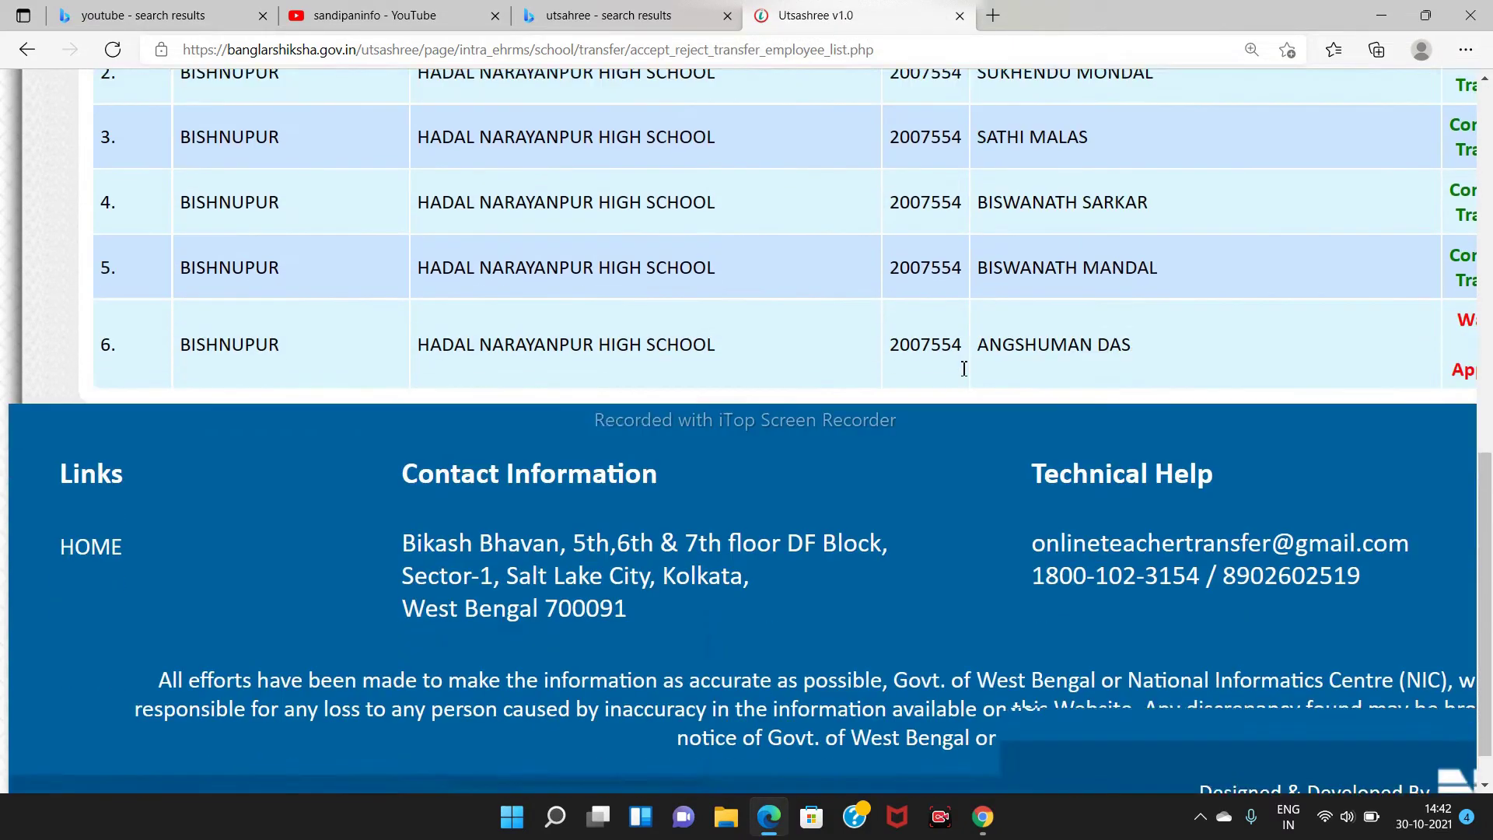
scroll(964, 369, "up", 3)
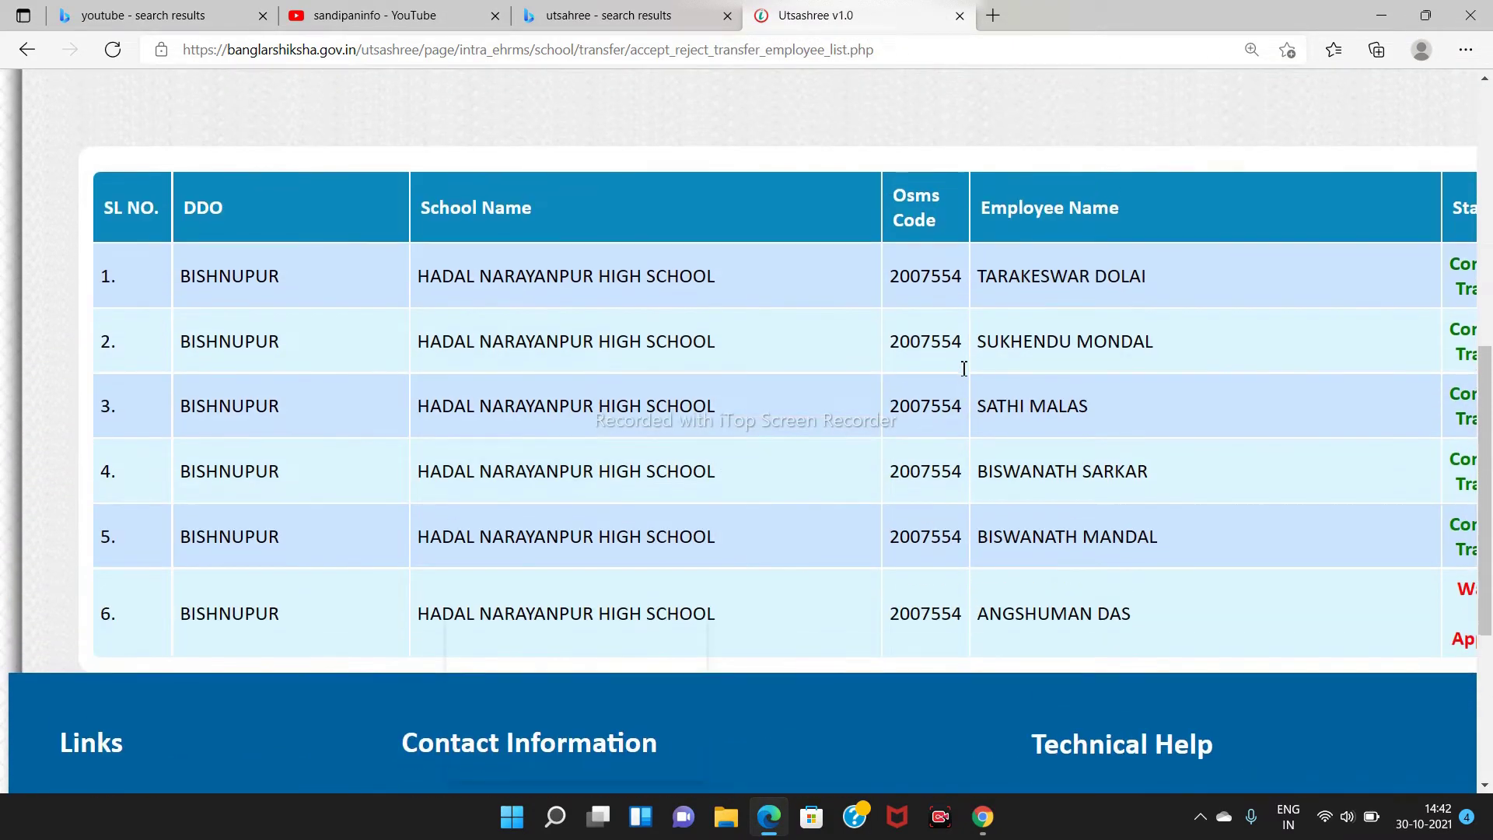
scroll(965, 369, "down", 2)
scroll(963, 369, "down", 2)
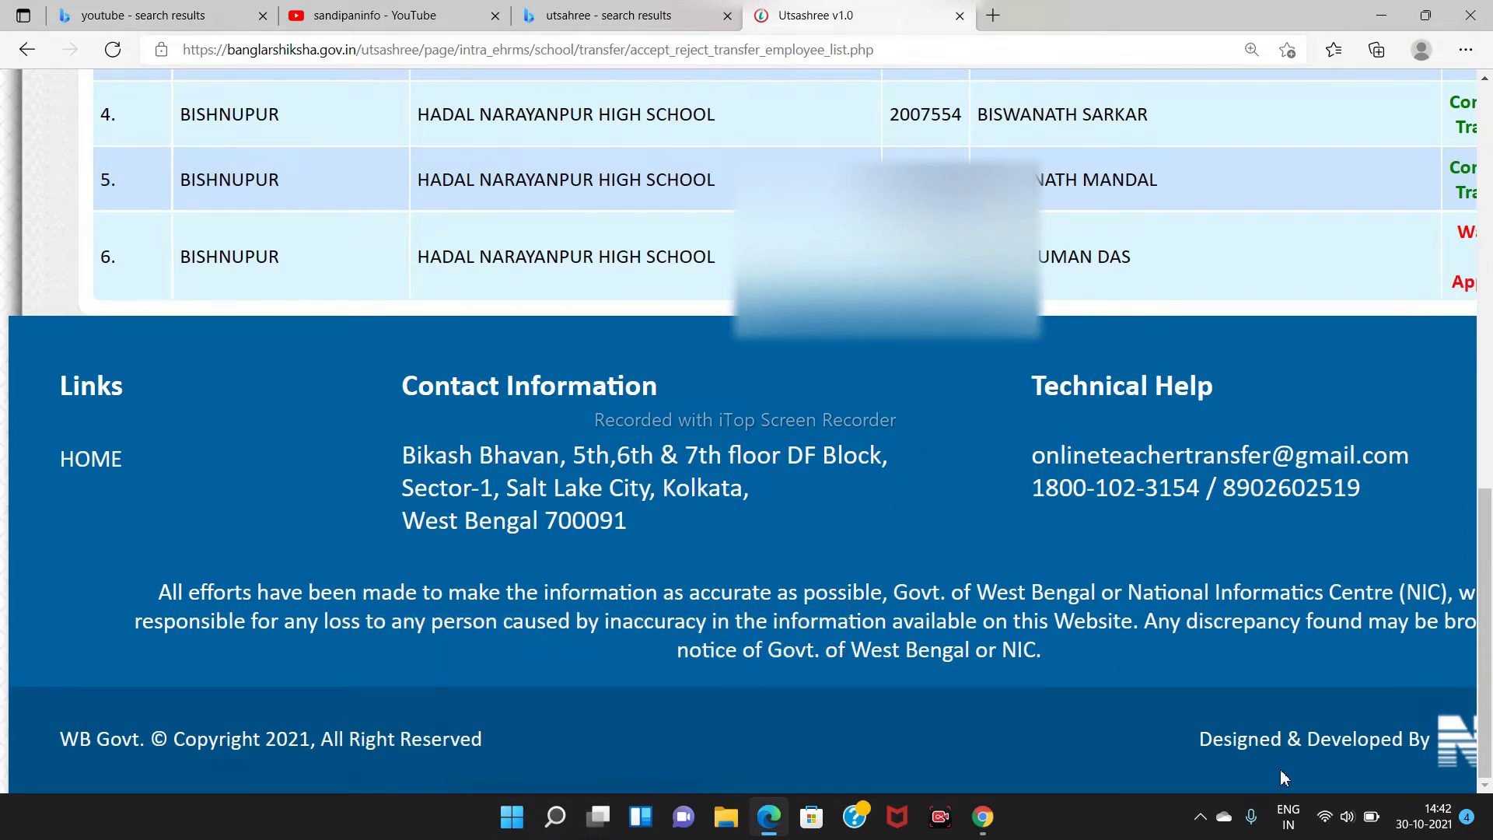
key("ctrl+minus")
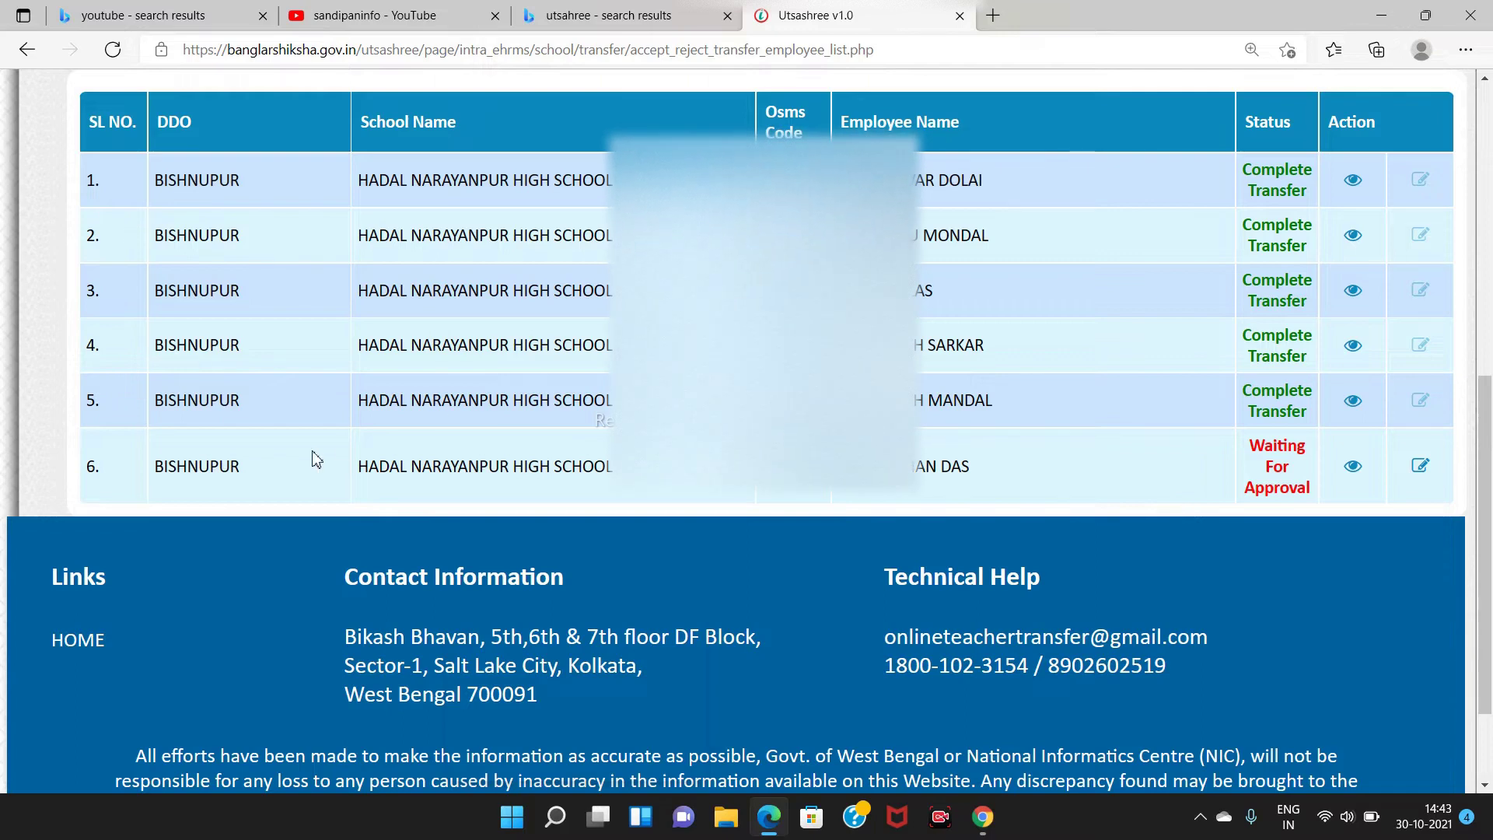
left_click(1354, 469)
scroll(786, 523, "down", 3)
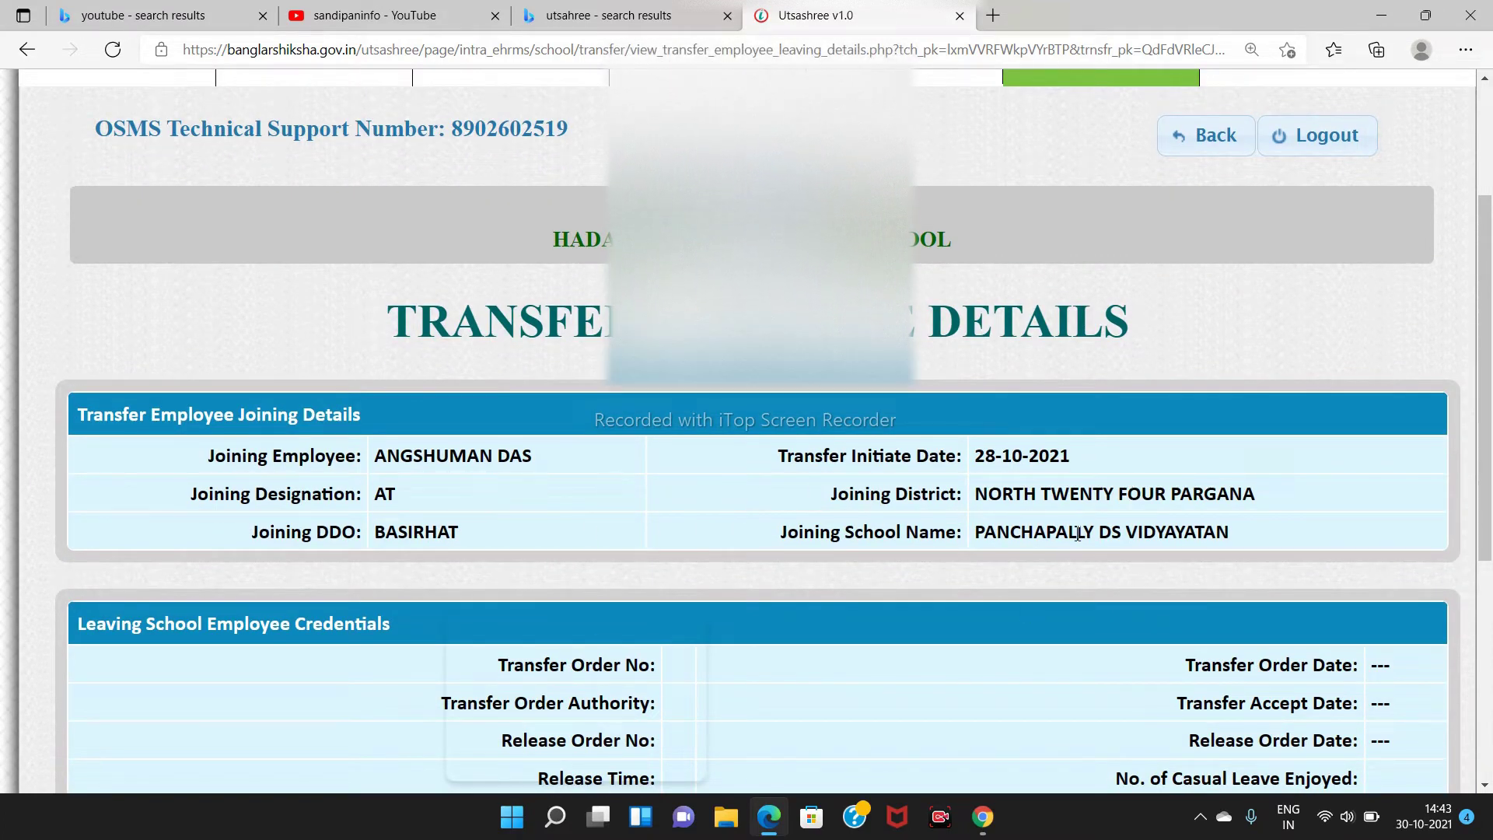
scroll(1077, 533, "down", 2)
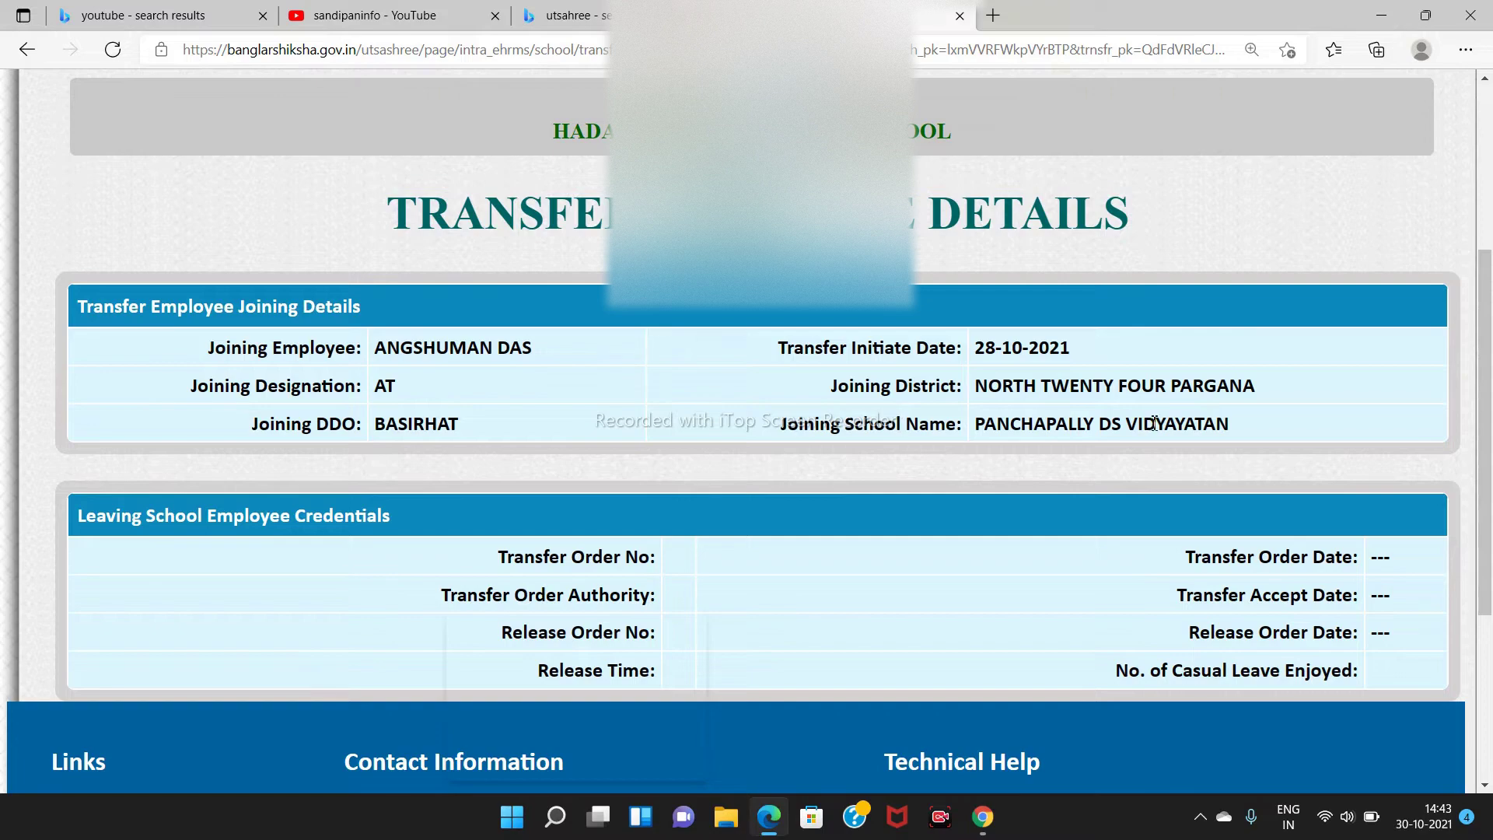
scroll(870, 470, "down", 3)
scroll(870, 474, "up", 8)
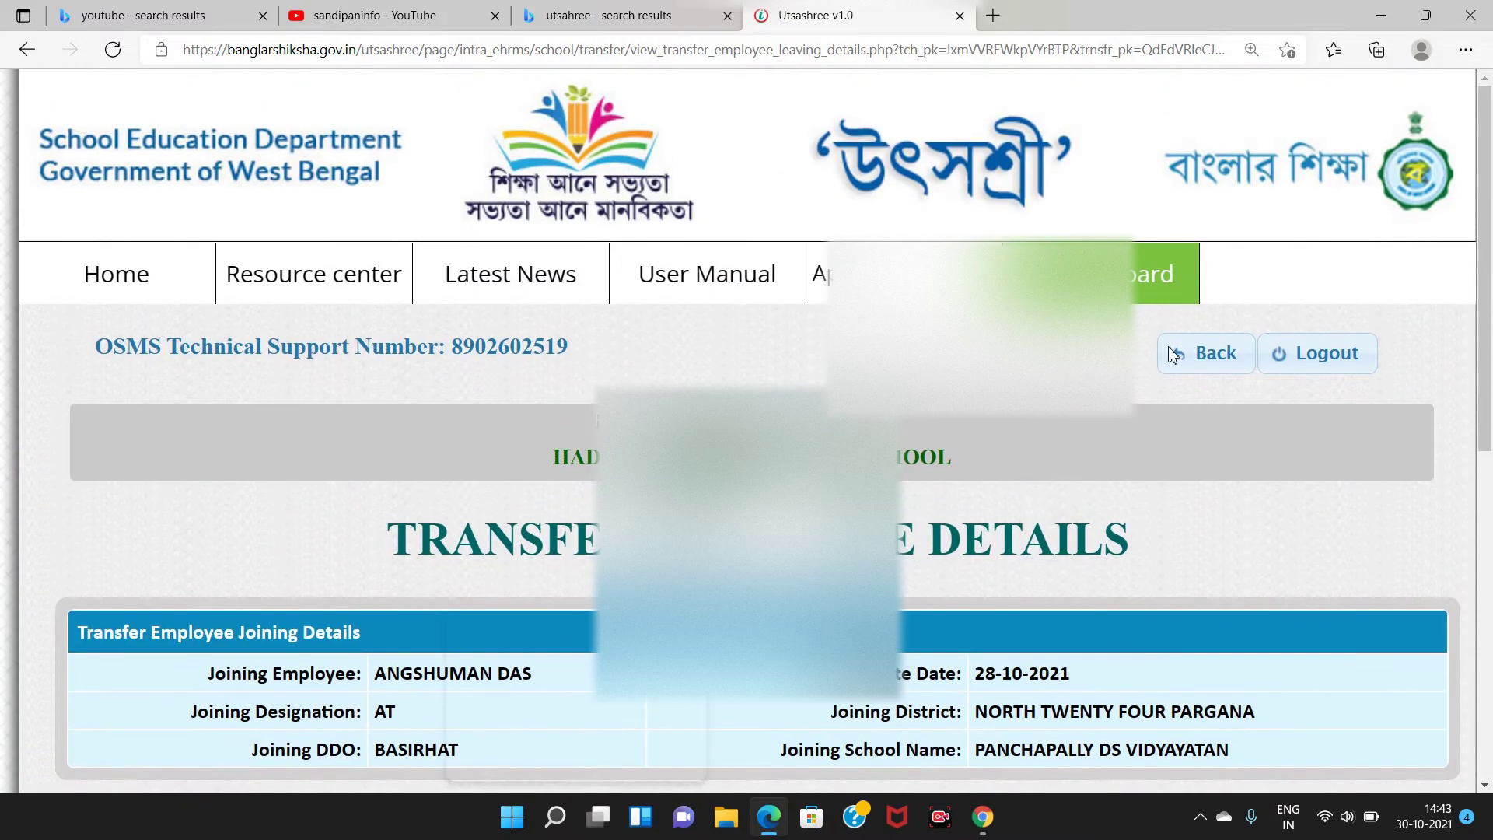
left_click(1187, 380)
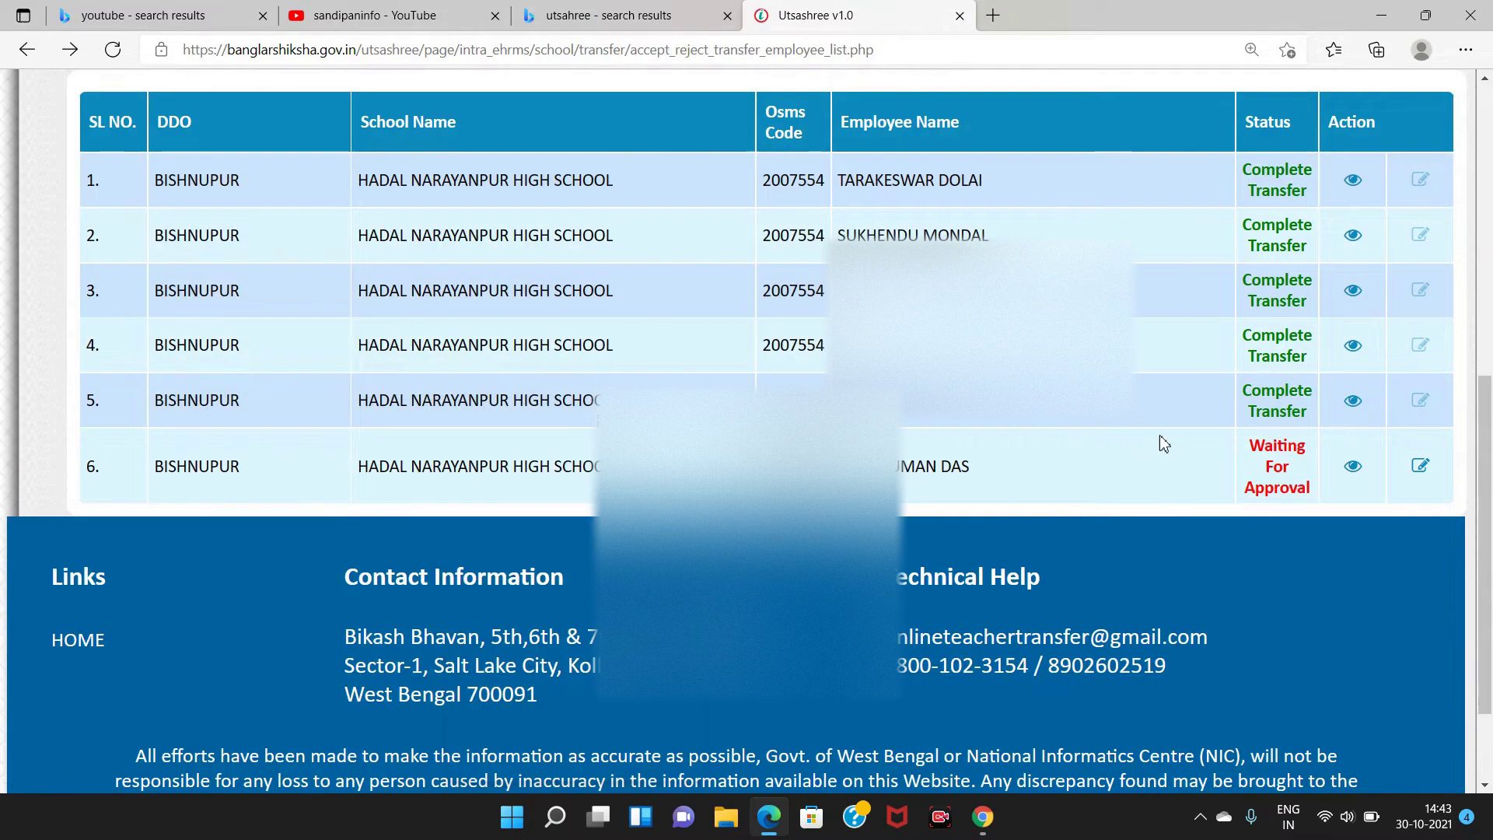
scroll(1160, 436, "up", 3)
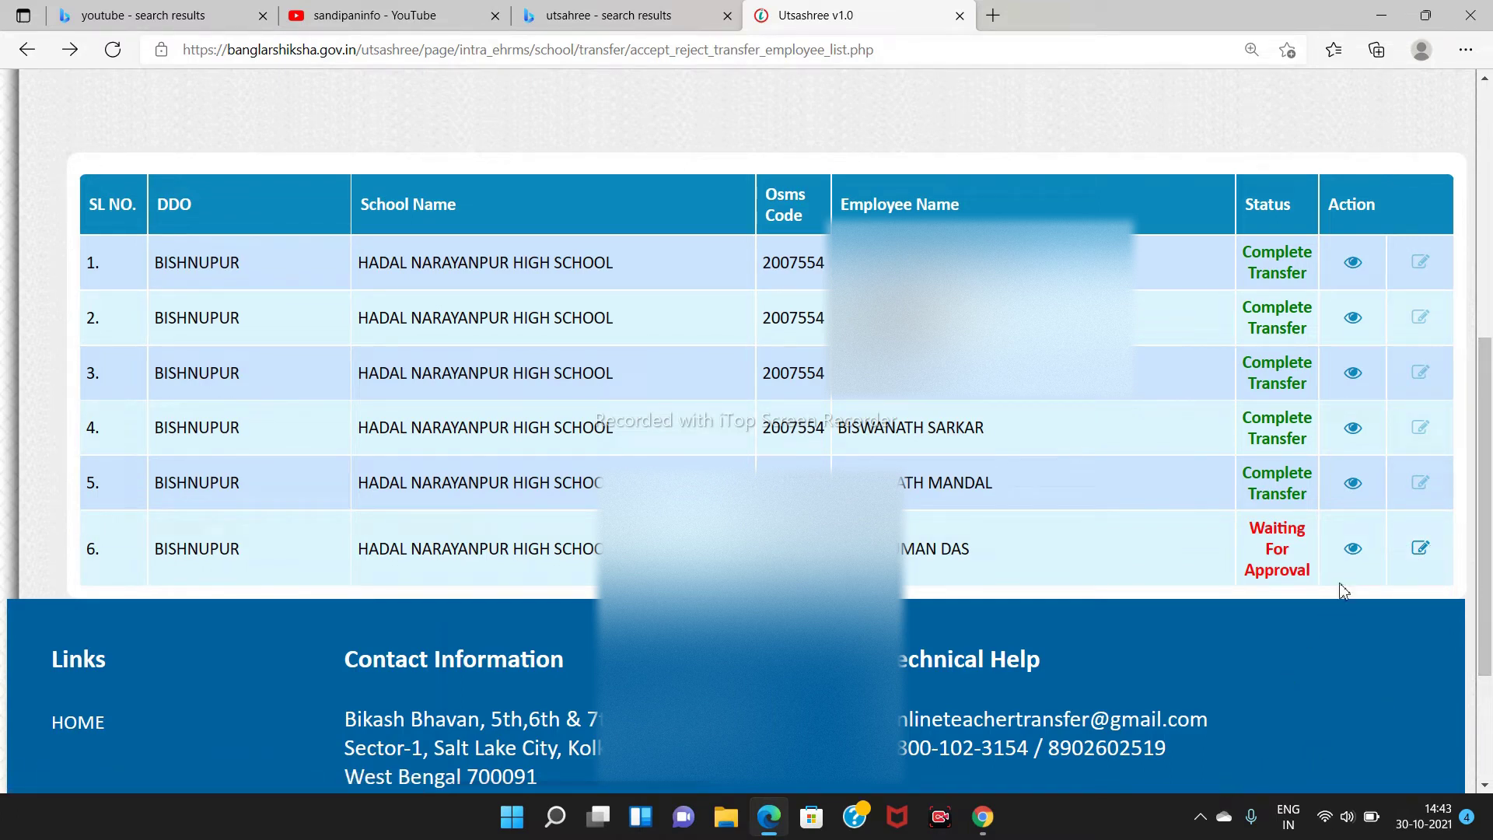
- Open the Accept-Reject Transfer form for the waiting sixth employee
left_click(1431, 546)
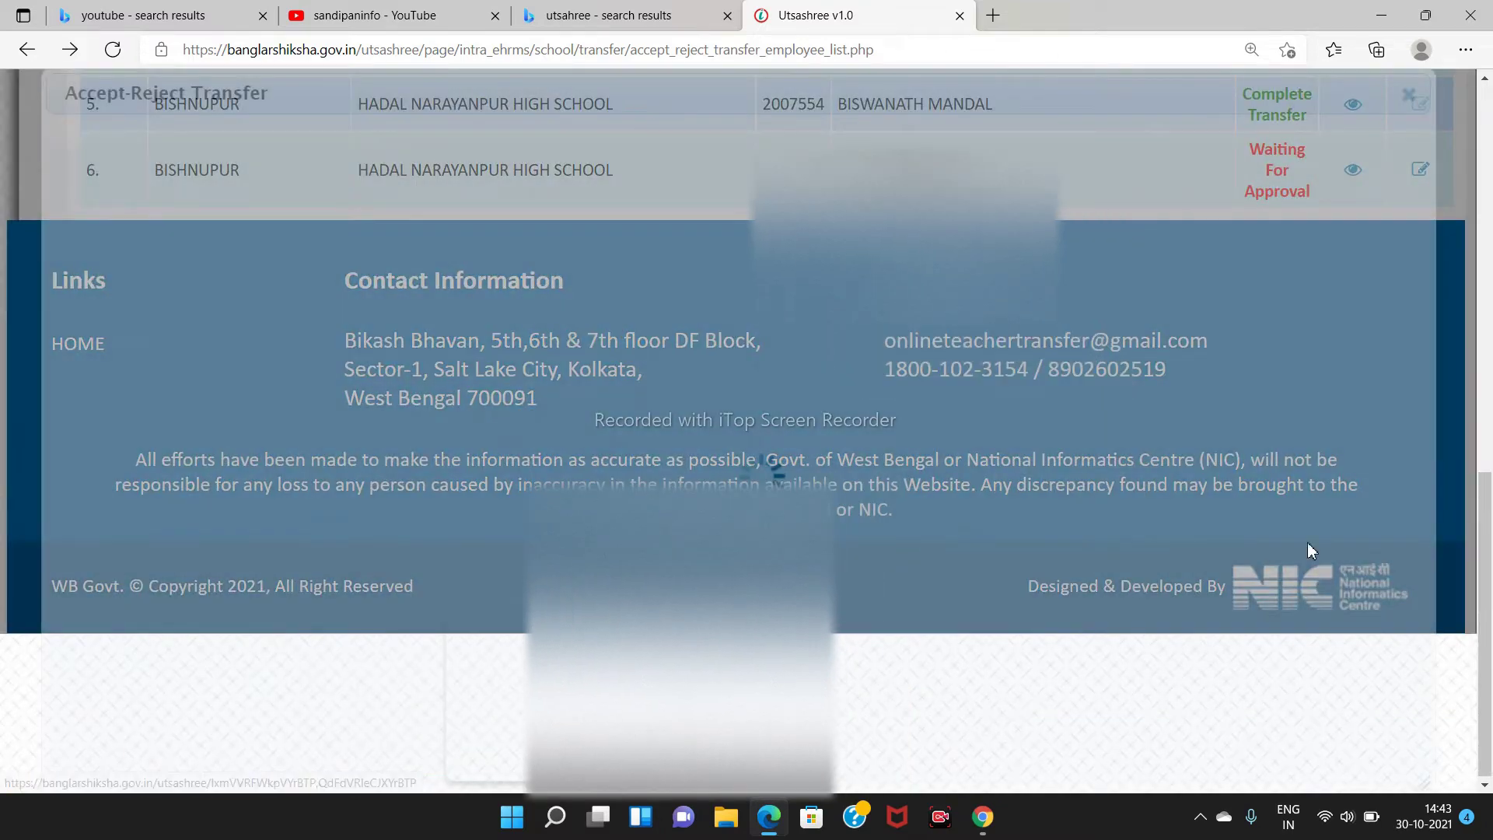
scroll(1120, 535, "up", 2)
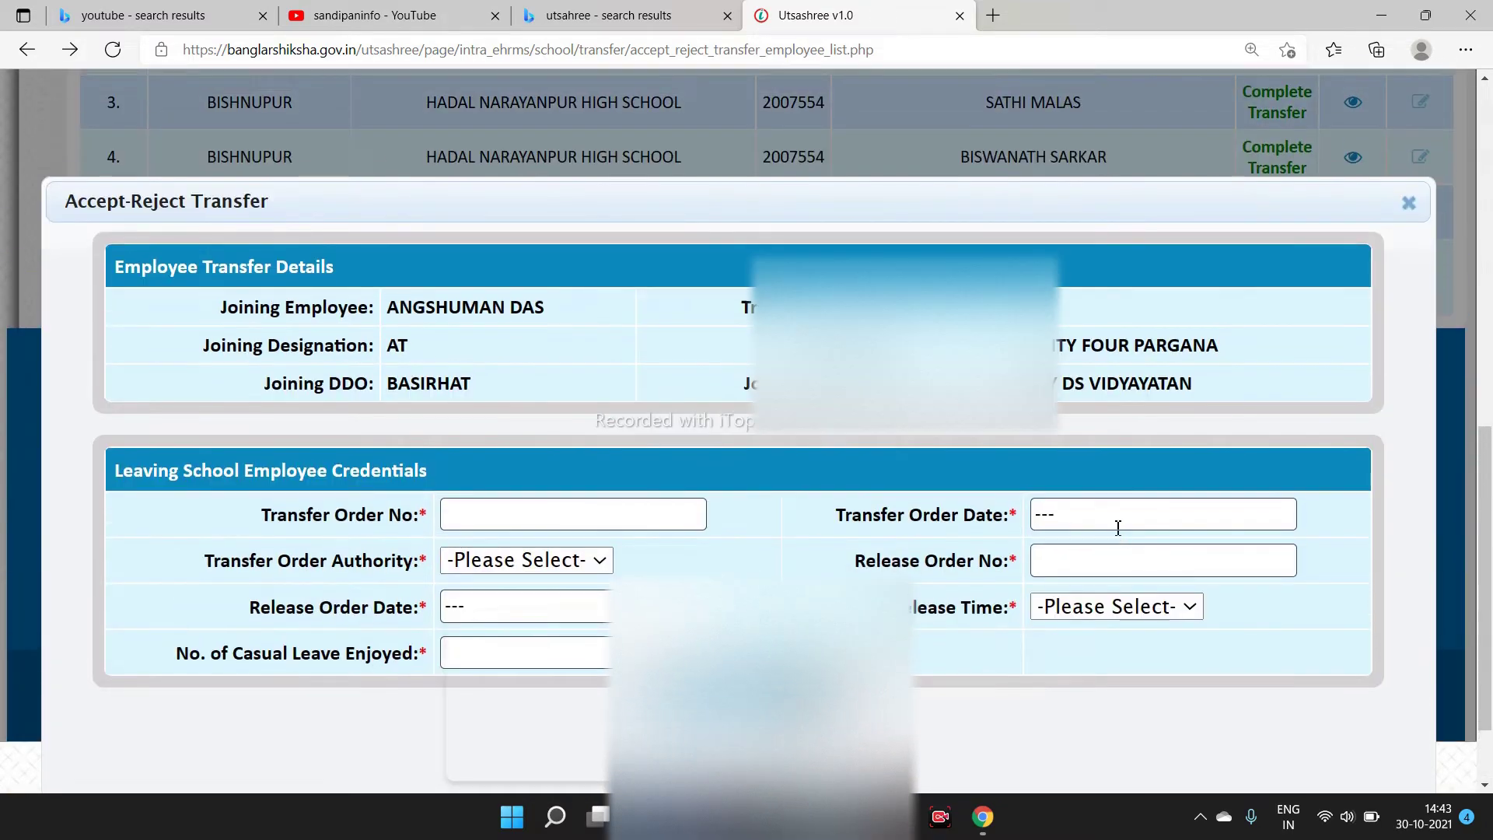
scroll(630, 513, "down", 2)
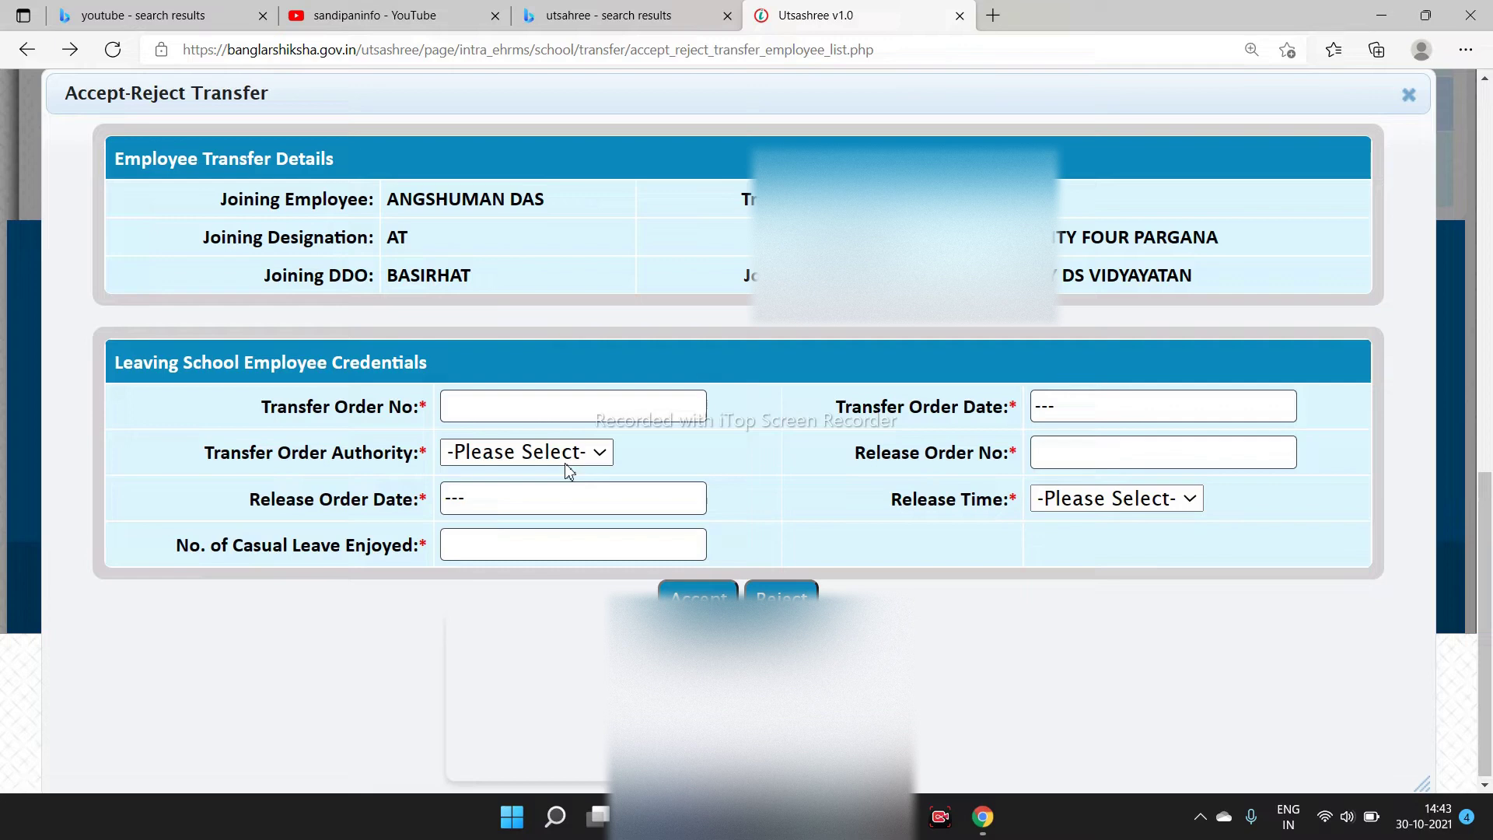
- Enter the transfer order number beginning with WBBSE
left_click(578, 412)
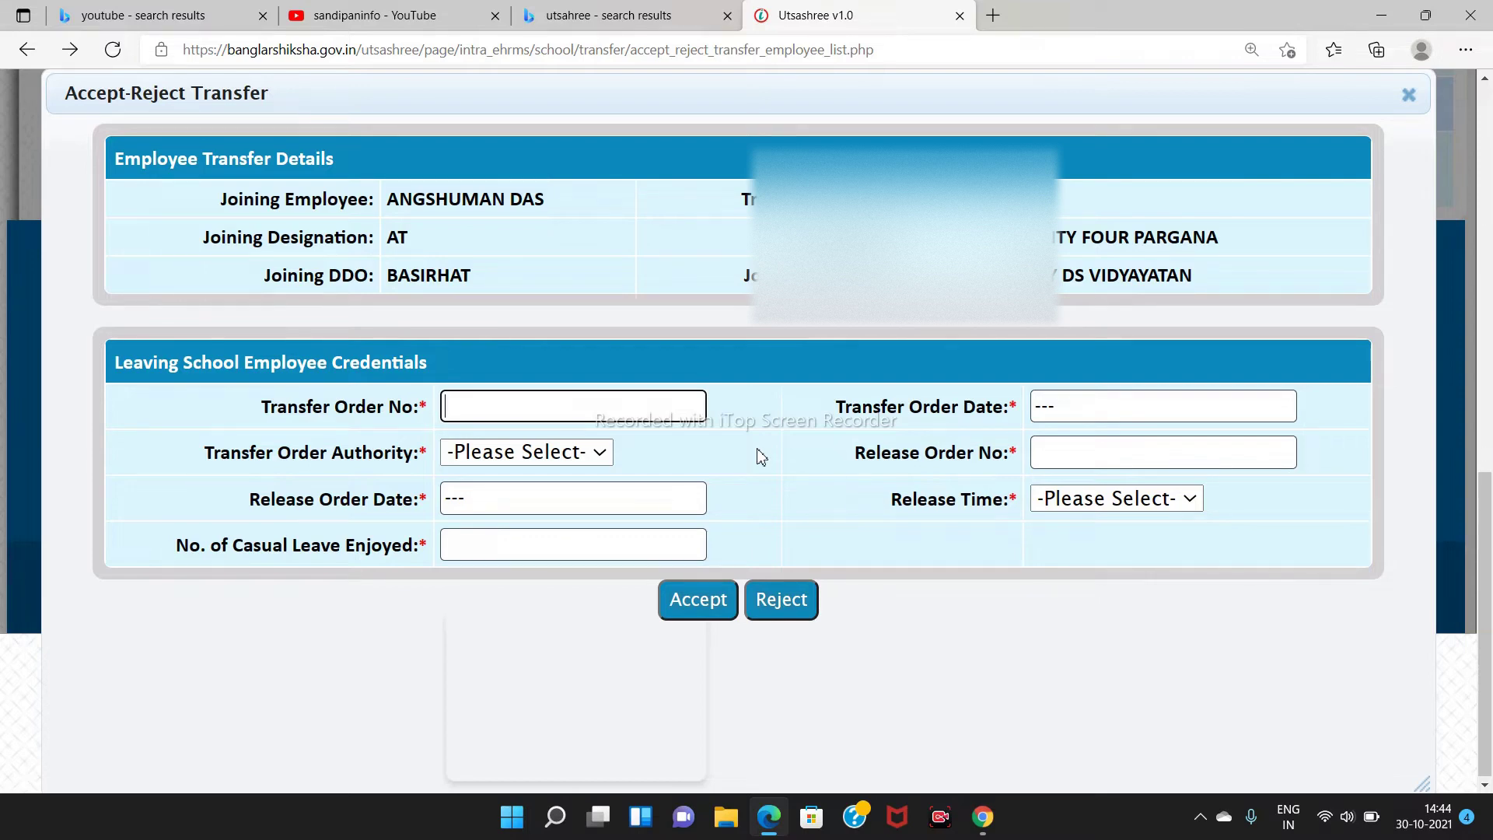
type("WW")
key("BackSpace")
type("BBSE/")
type("utsashree/BNK/GT/AT-00211")
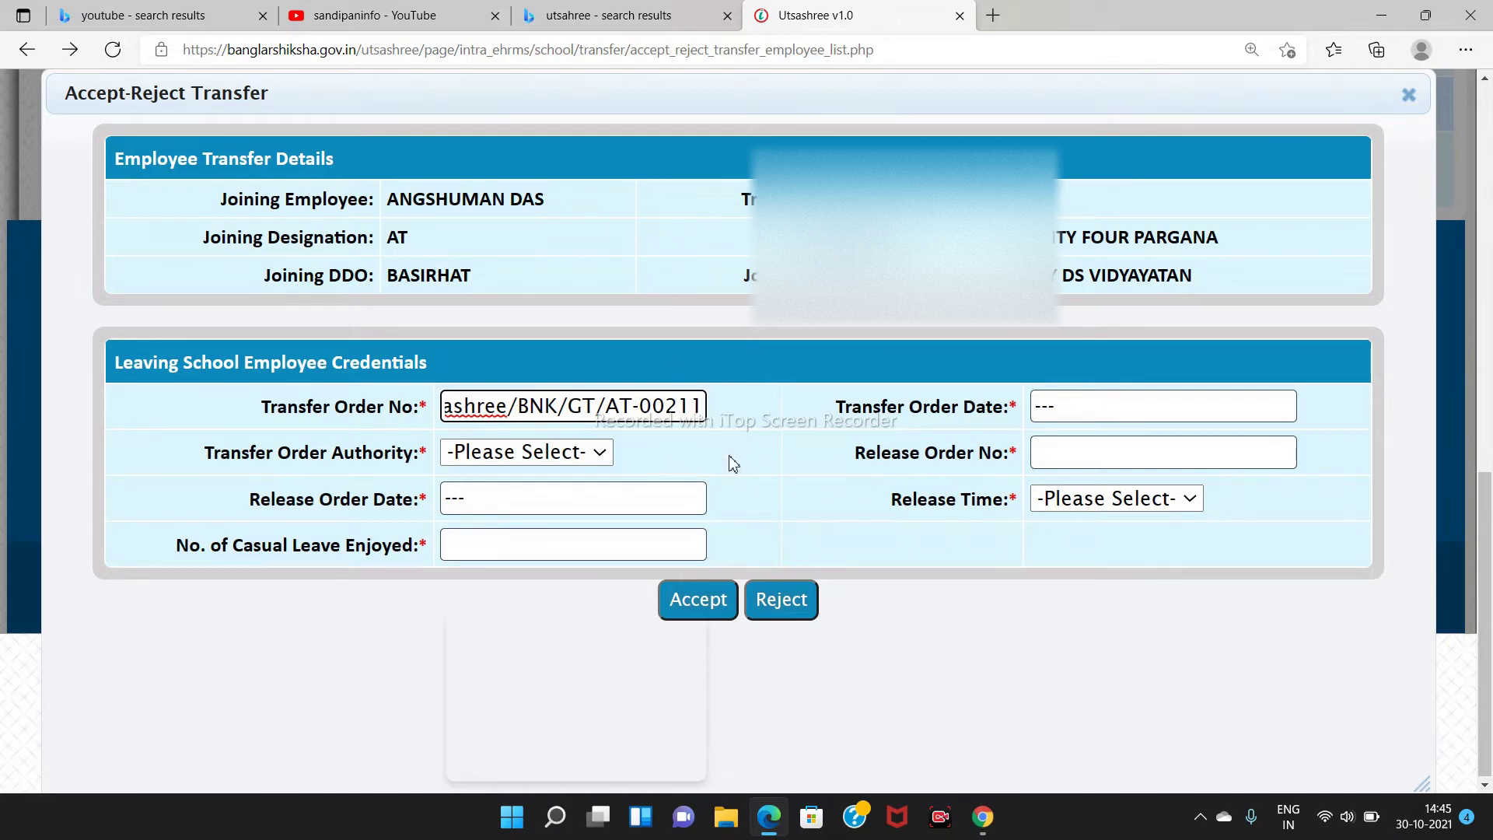
left_click(1114, 405)
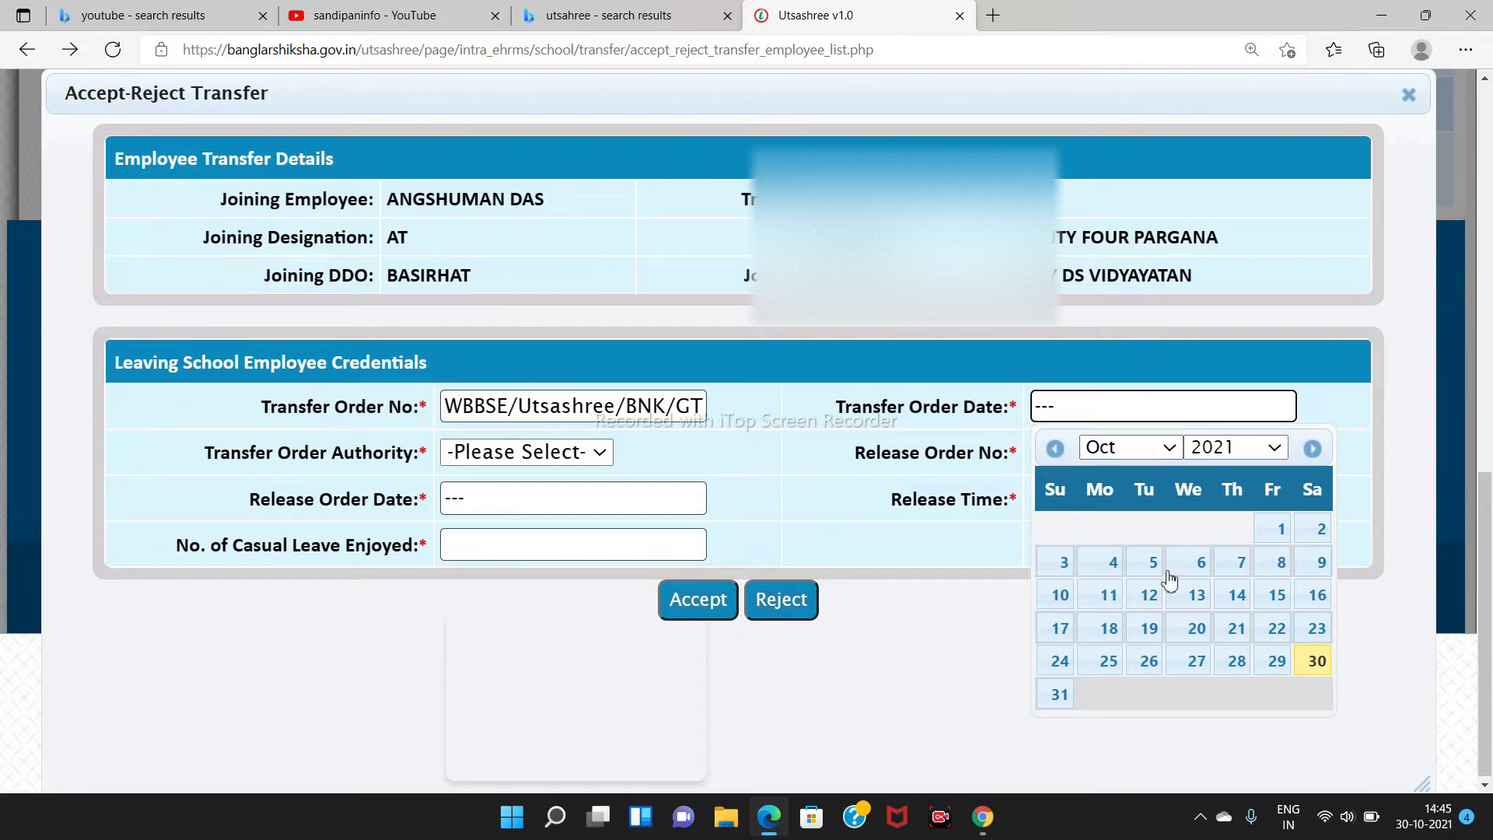
- Set transfer order date 08-10-2021, authority WBBSE and release order number 78
left_click(1276, 562)
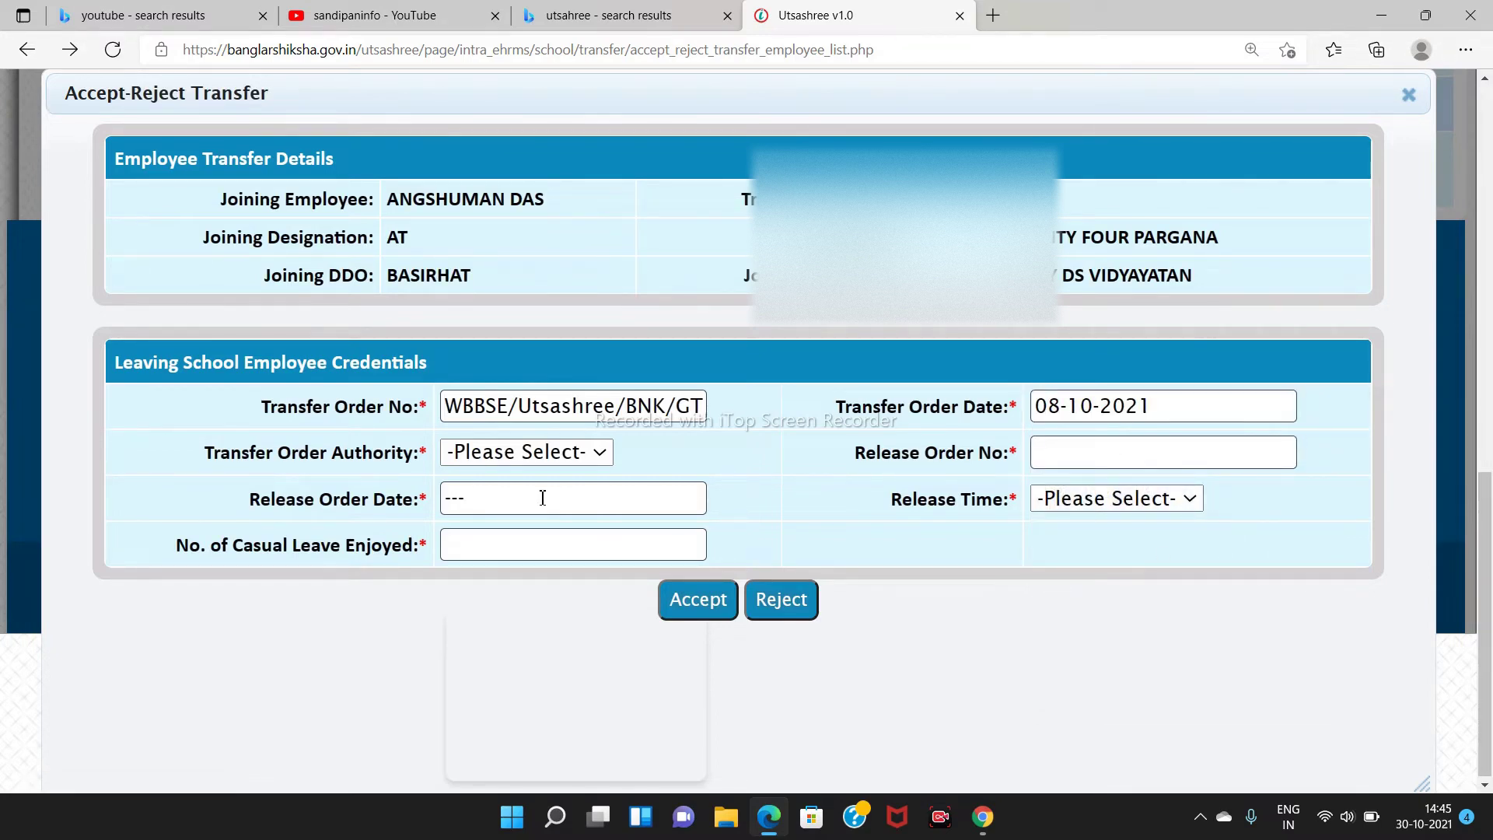
left_click(517, 452)
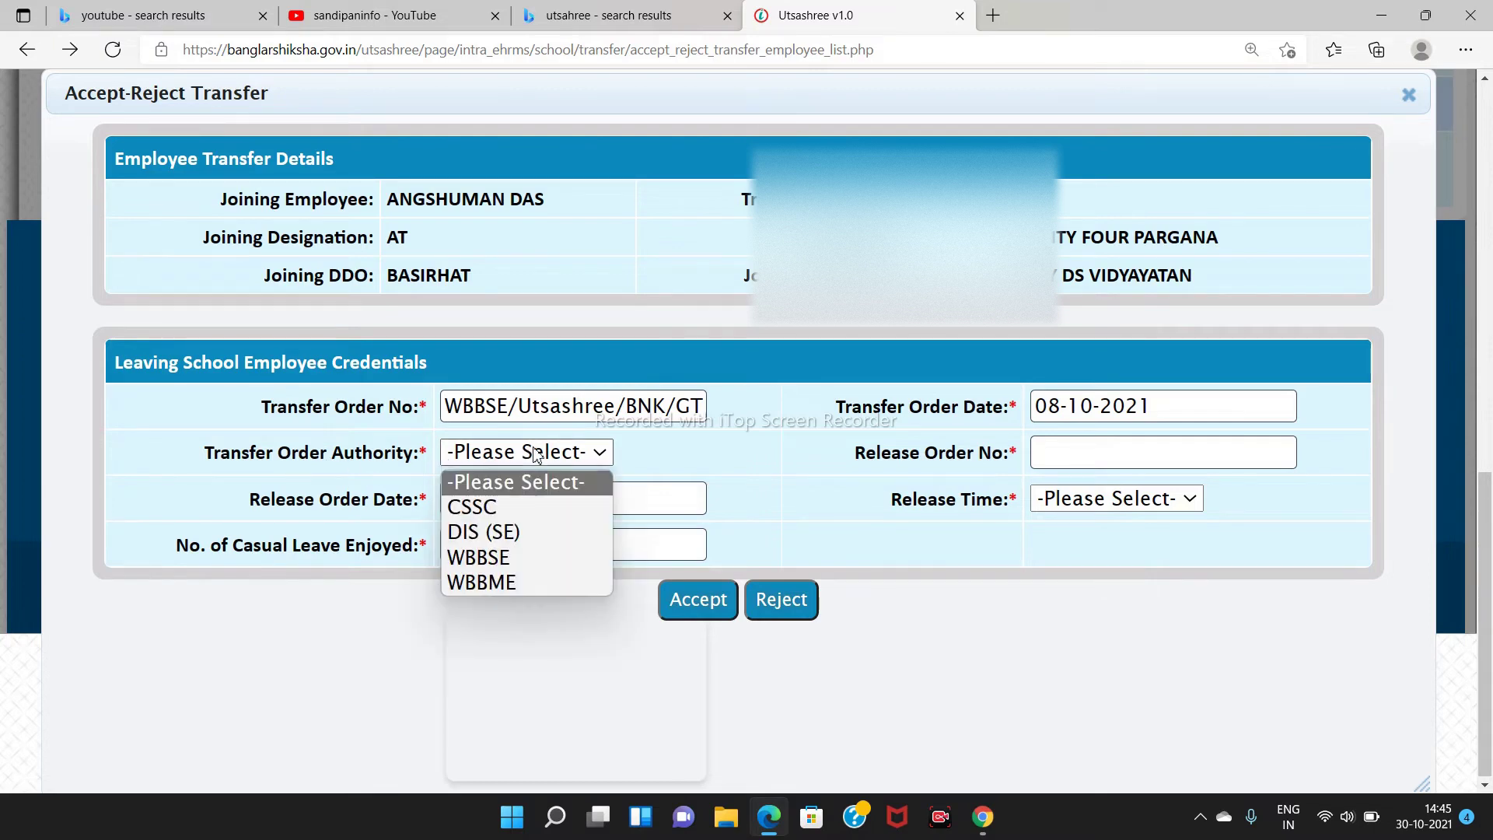
left_click(526, 559)
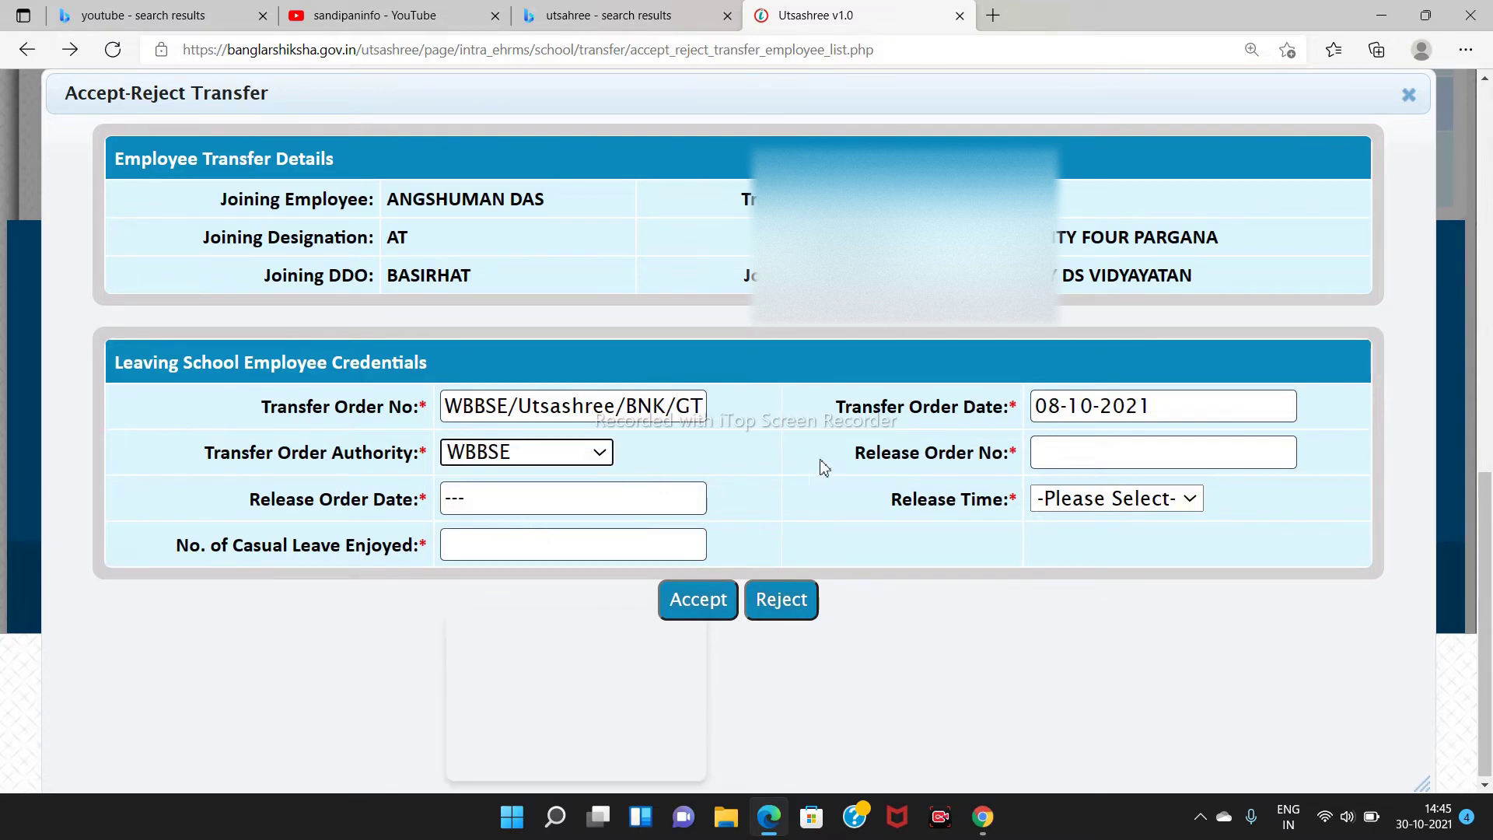
left_click(1073, 459)
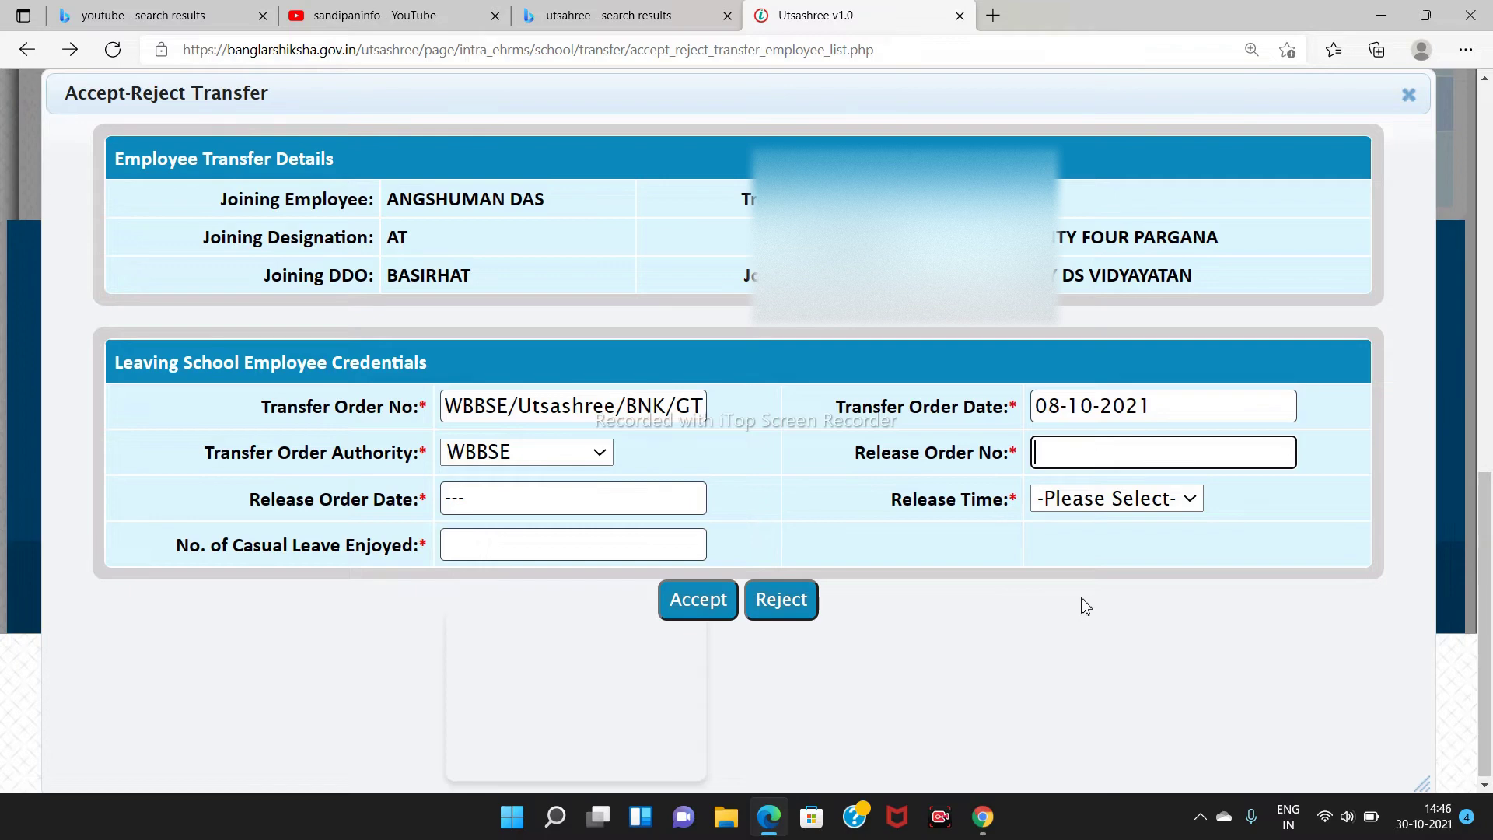
type("78")
left_click(526, 506)
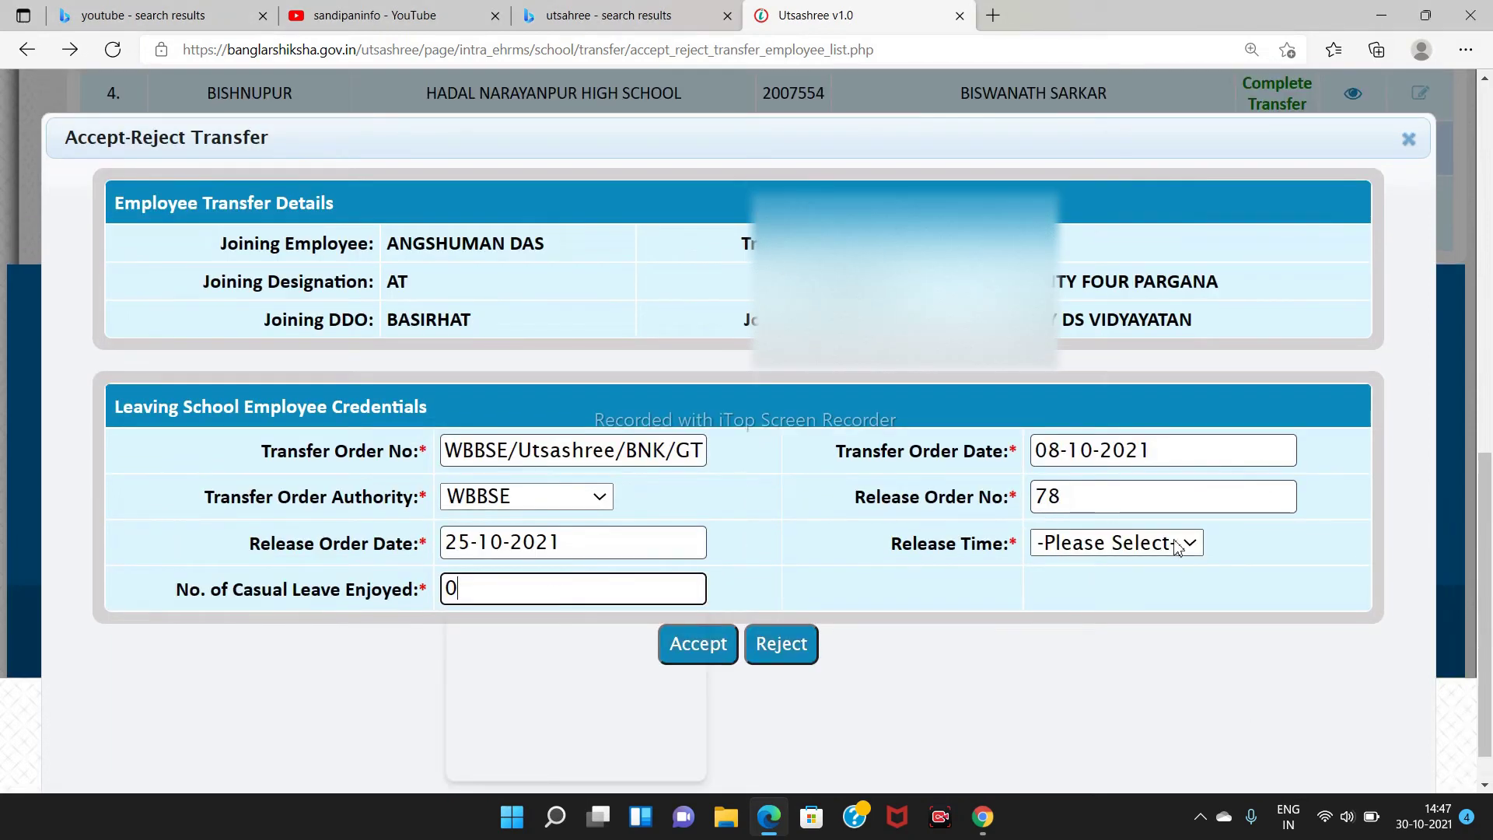
- Choose Afternoon as the release time
left_click(1137, 544)
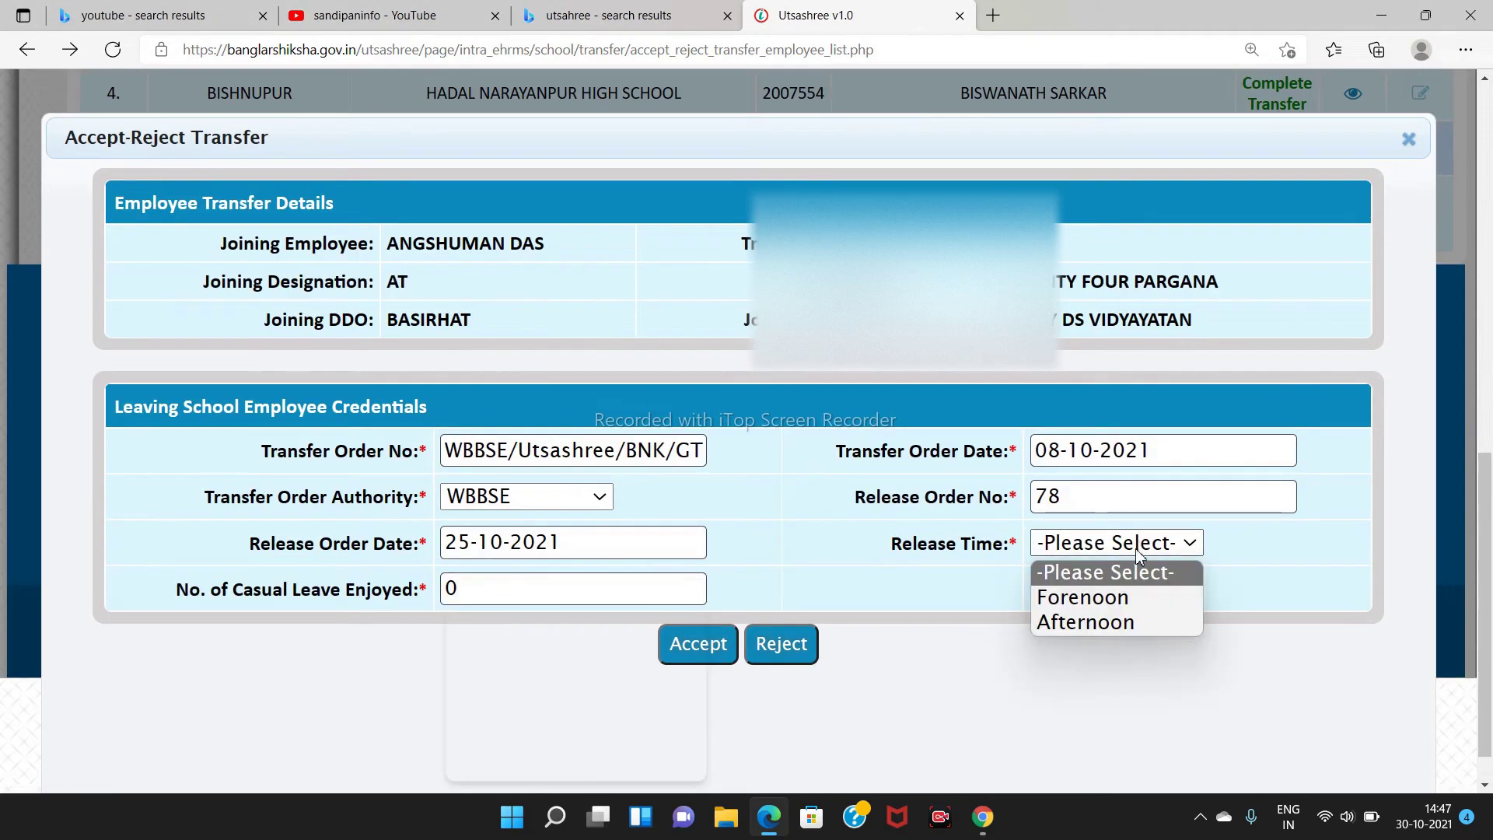
left_click(1118, 623)
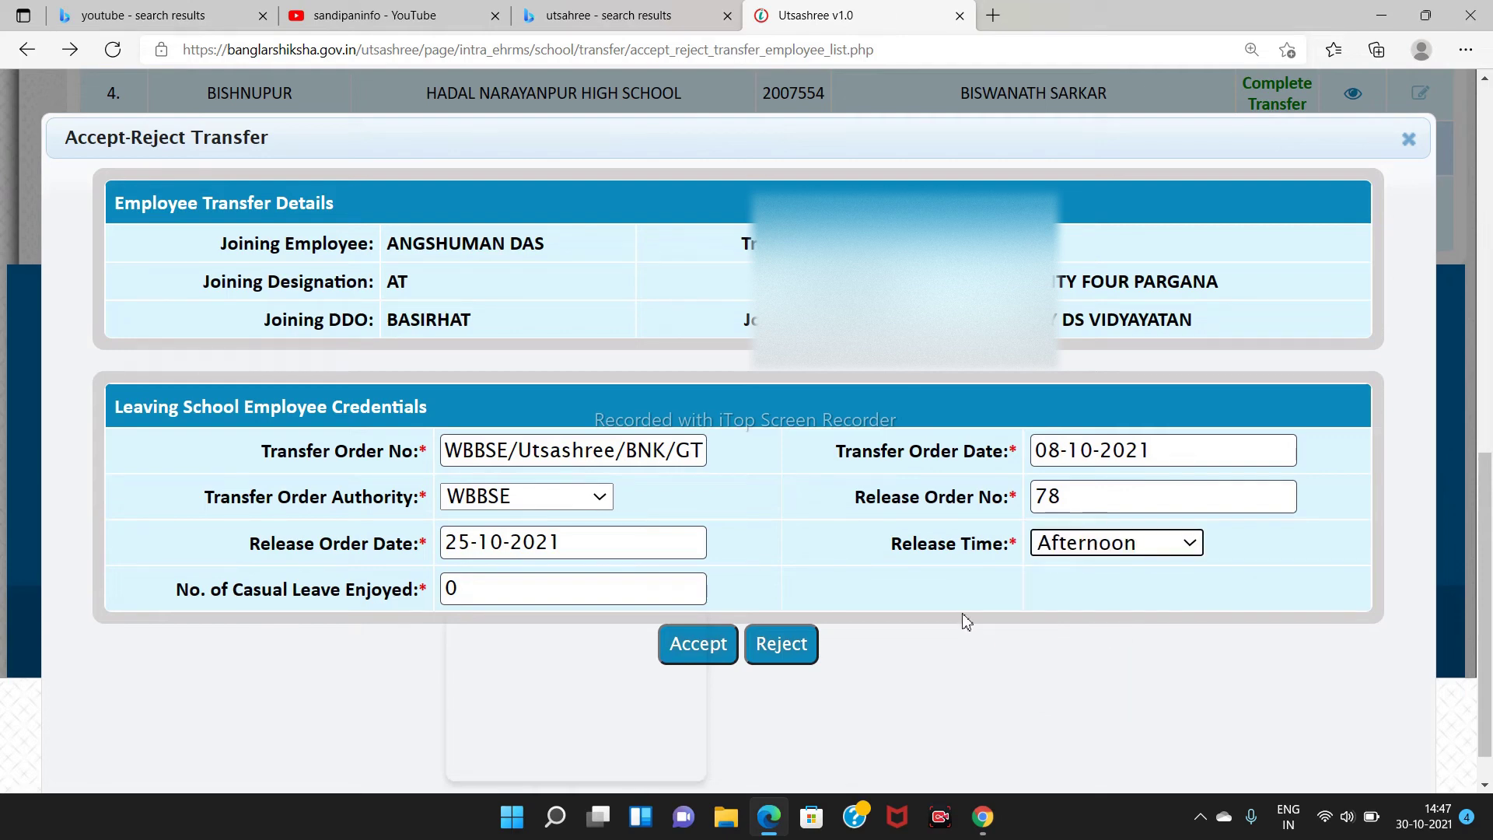
scroll(967, 622, "down", 1)
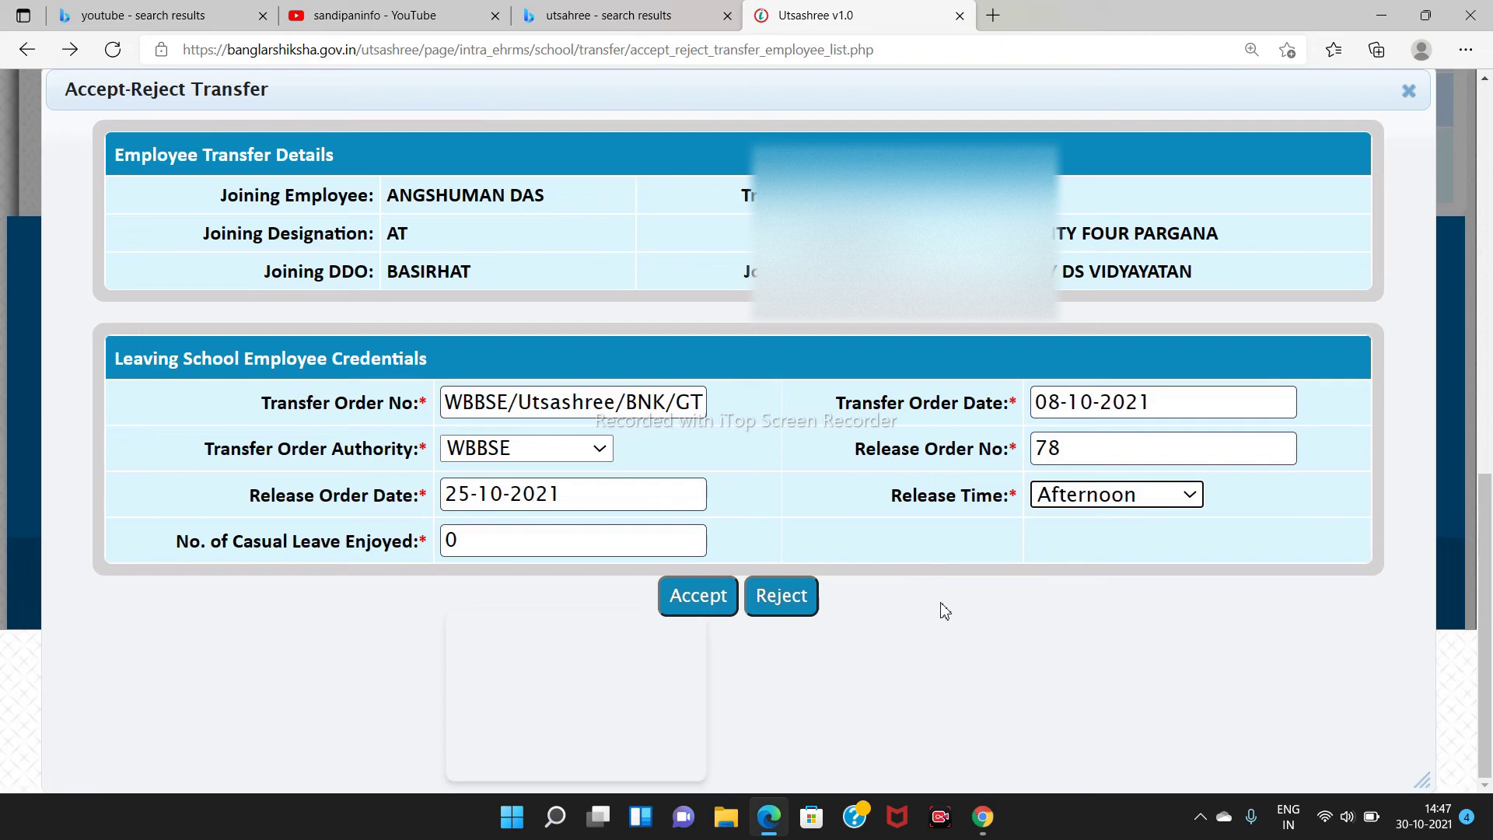
- Accept the transfer and confirm row 6 now shows Complete Transfer
left_click(699, 604)
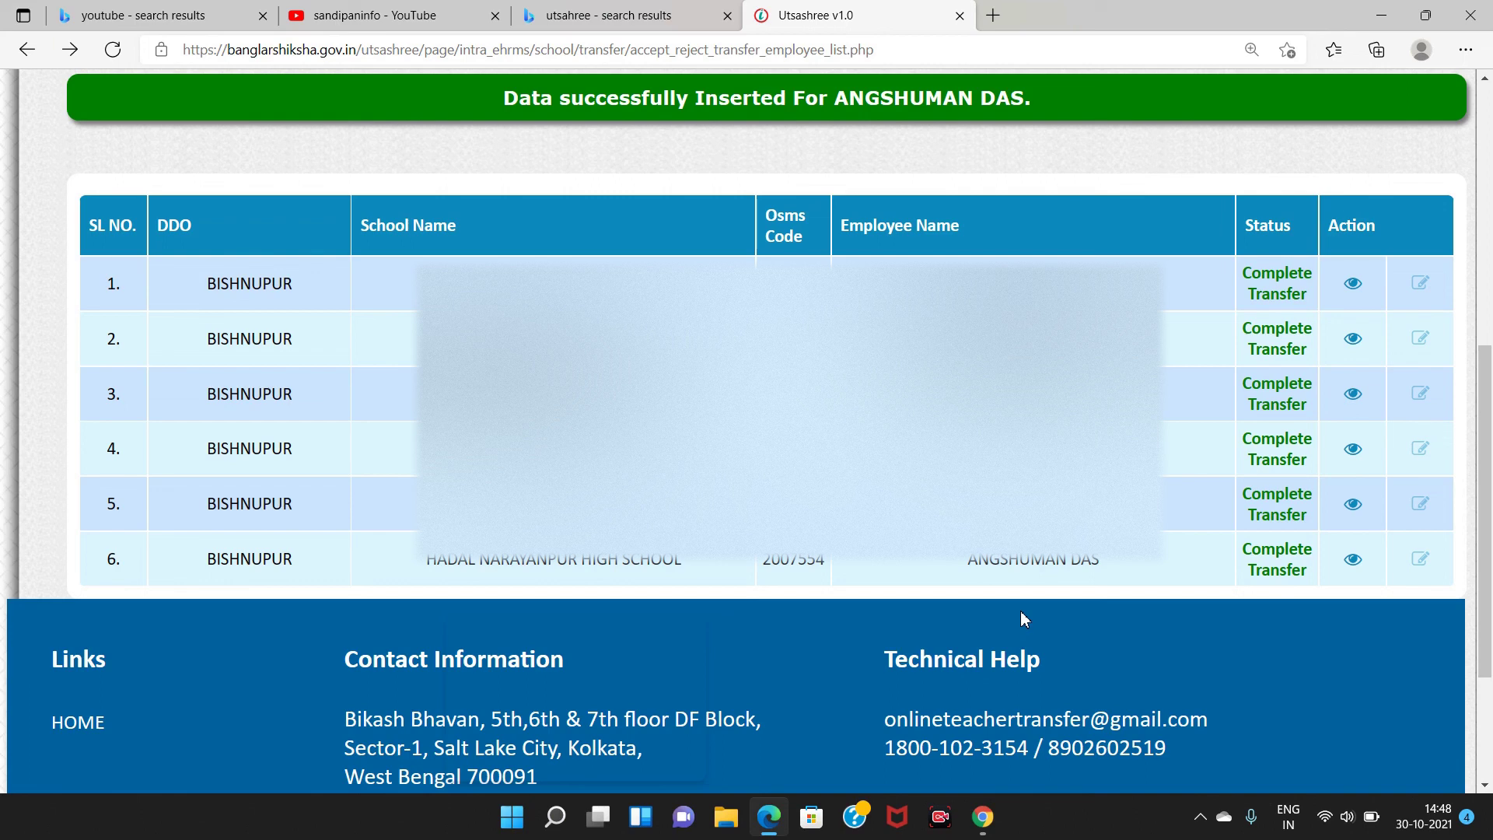
scroll(1020, 619, "up", 1)
scroll(1020, 619, "down", 3)
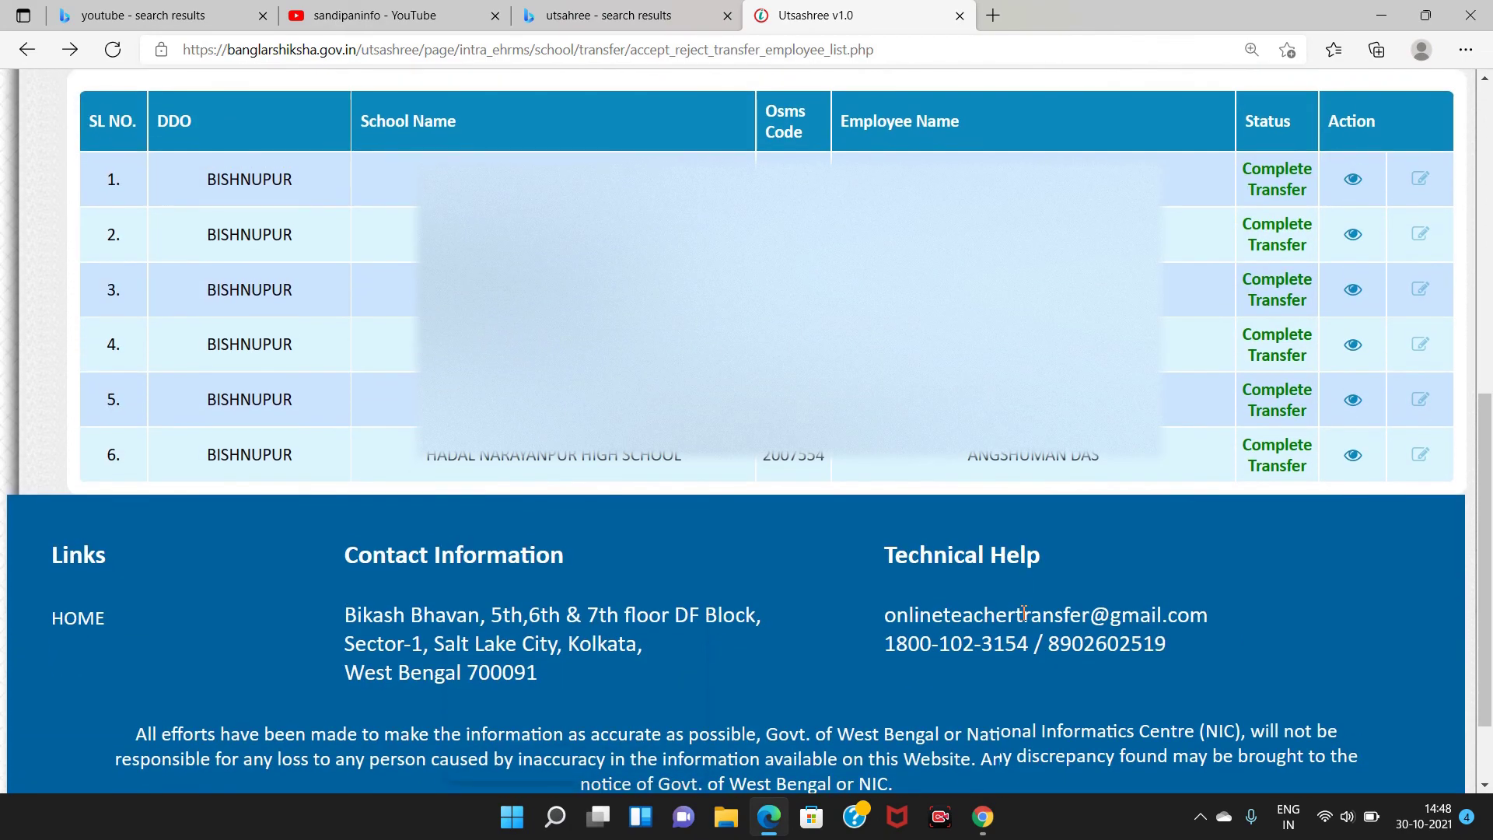